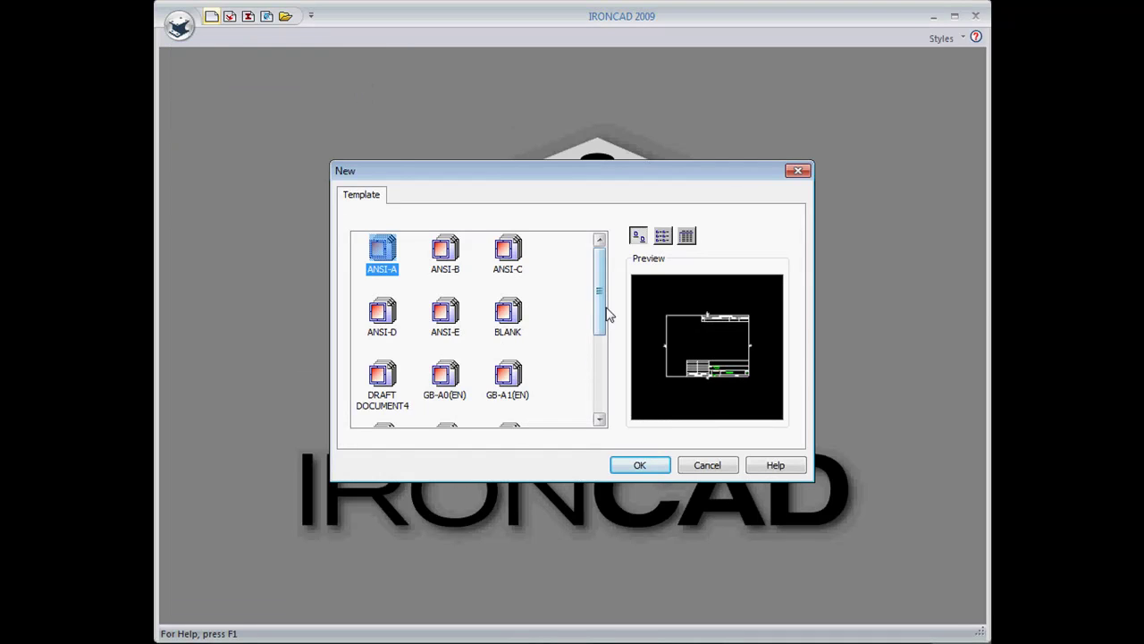
- Create a new drawing from the ISO-A2 template
{"action": "left_click_drag", "start_coordinate": [601, 293], "coordinate": [601, 404]}
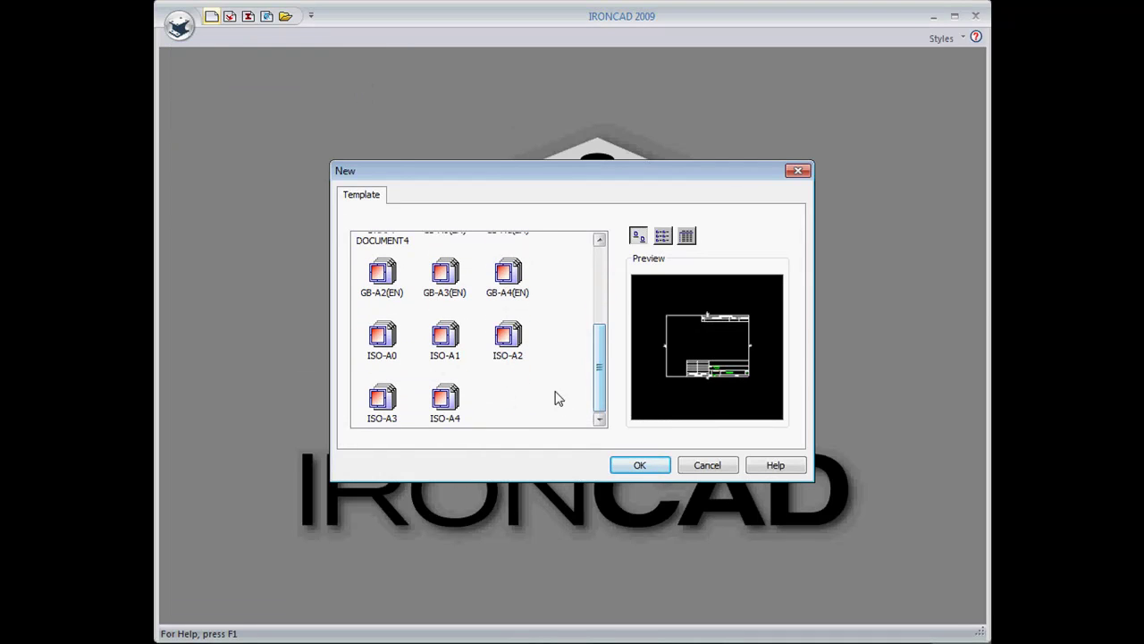
{"action": "left_click", "coordinate": [509, 340]}
{"action": "left_click", "coordinate": [640, 465]}
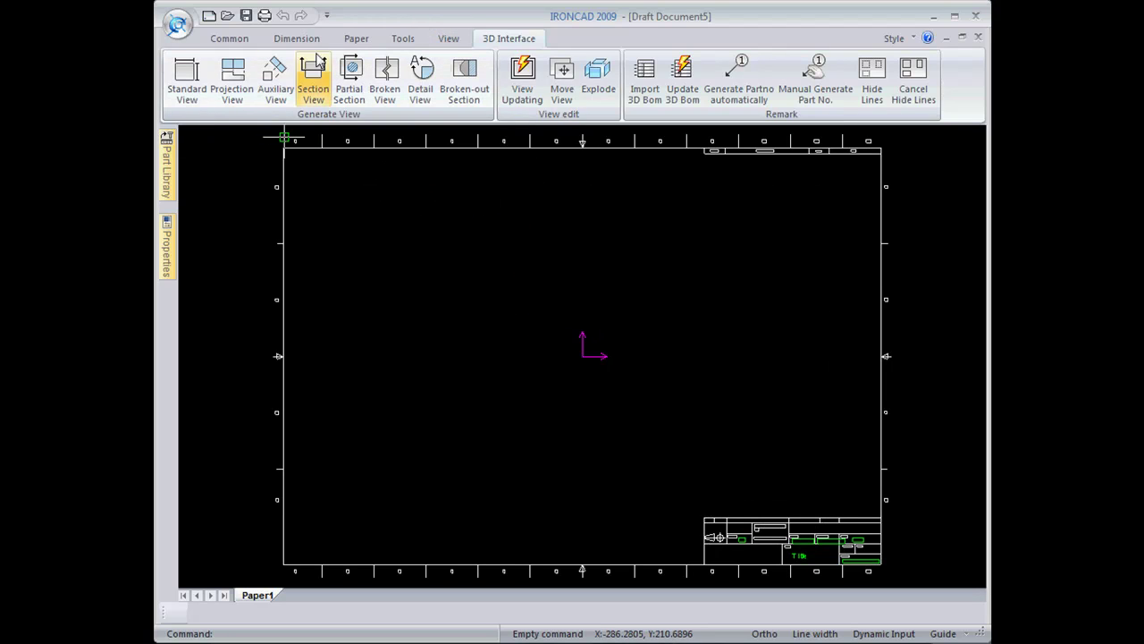
{"action": "left_click", "coordinate": [229, 38]}
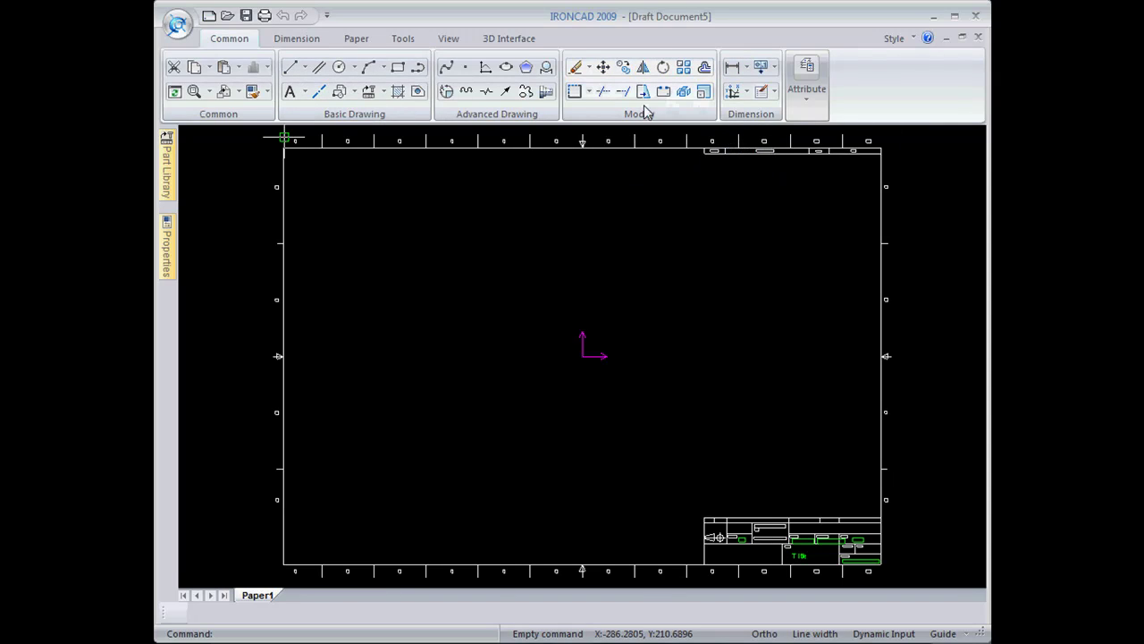
{"action": "left_click", "coordinate": [304, 43]}
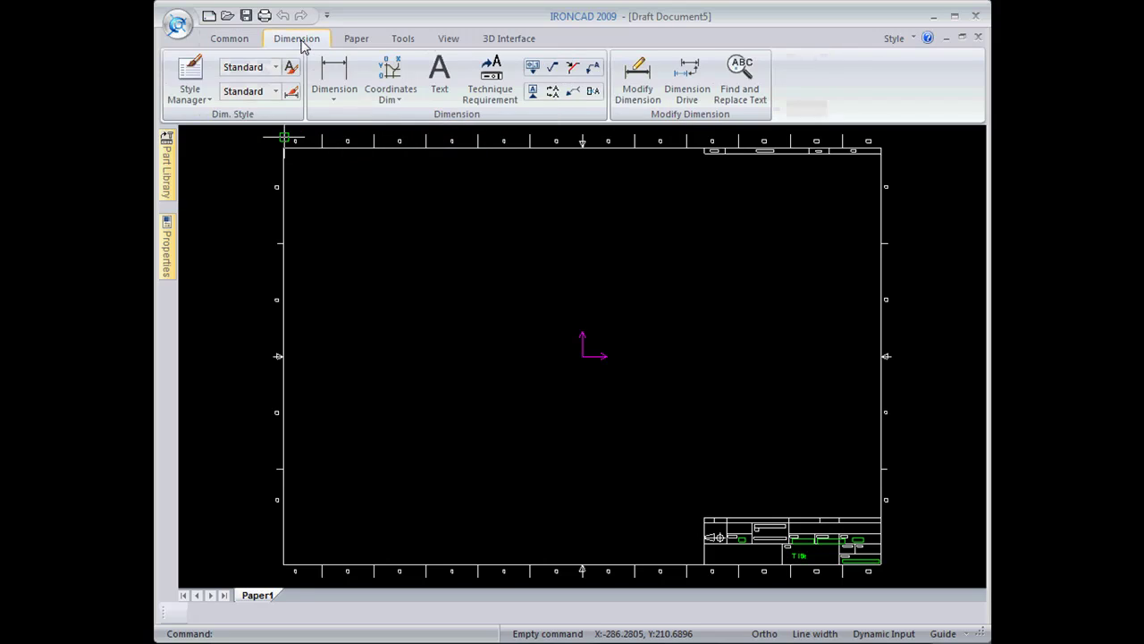
{"action": "left_click", "coordinate": [362, 43]}
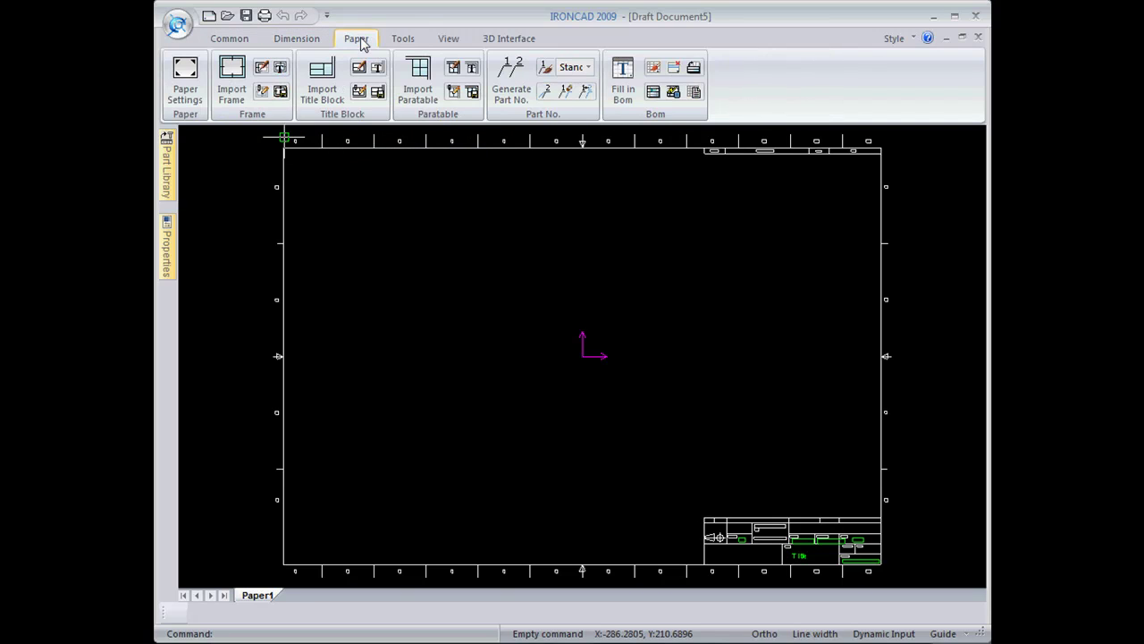
{"action": "left_click", "coordinate": [406, 43]}
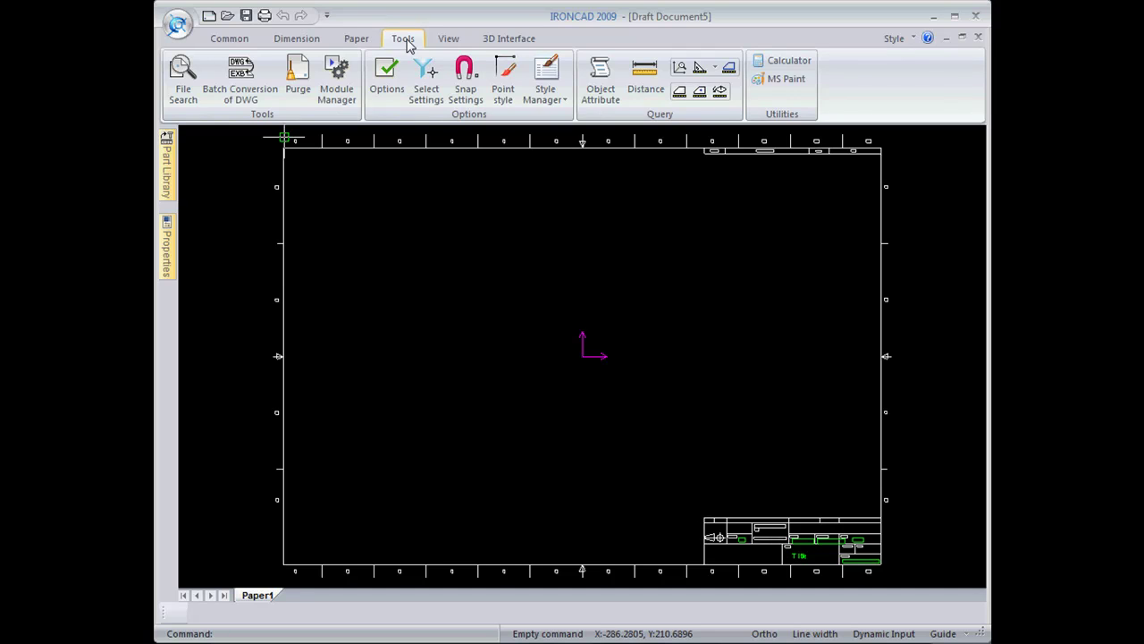
{"action": "left_click", "coordinate": [447, 42]}
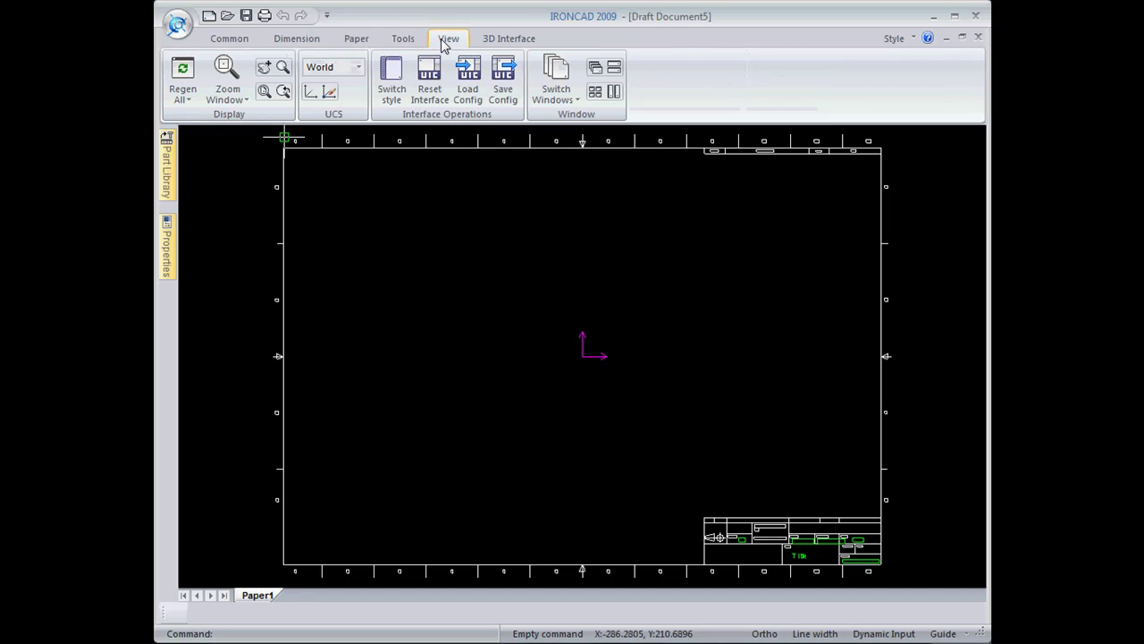
- Start a standard view and load the model file p1.ics from the Customer folder
{"action": "left_click", "coordinate": [505, 43]}
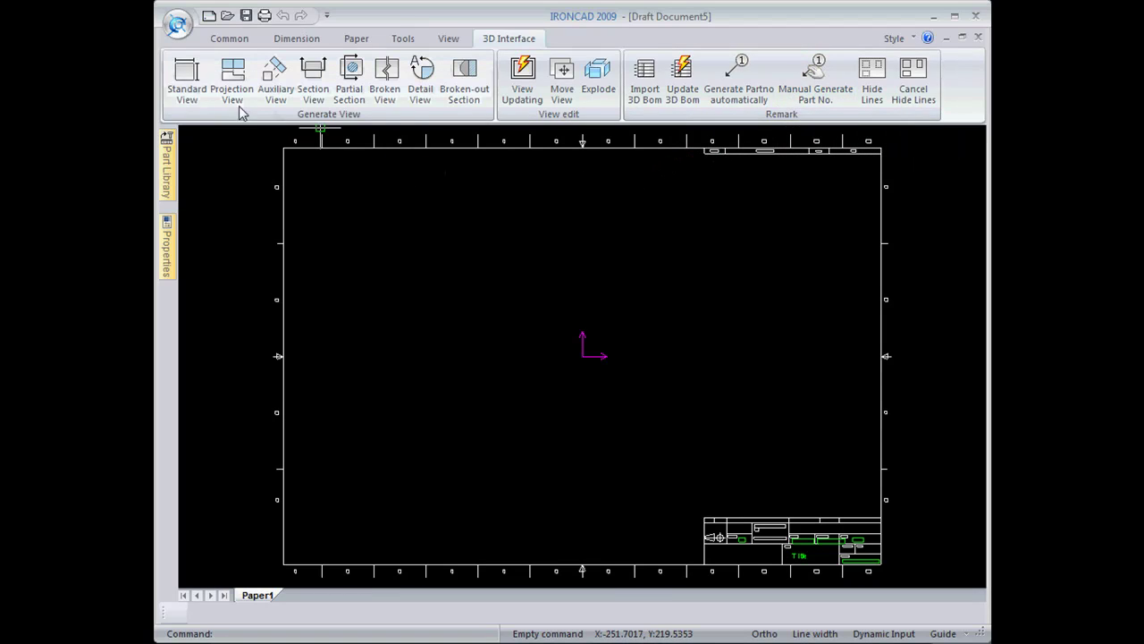
{"action": "left_click", "coordinate": [185, 81]}
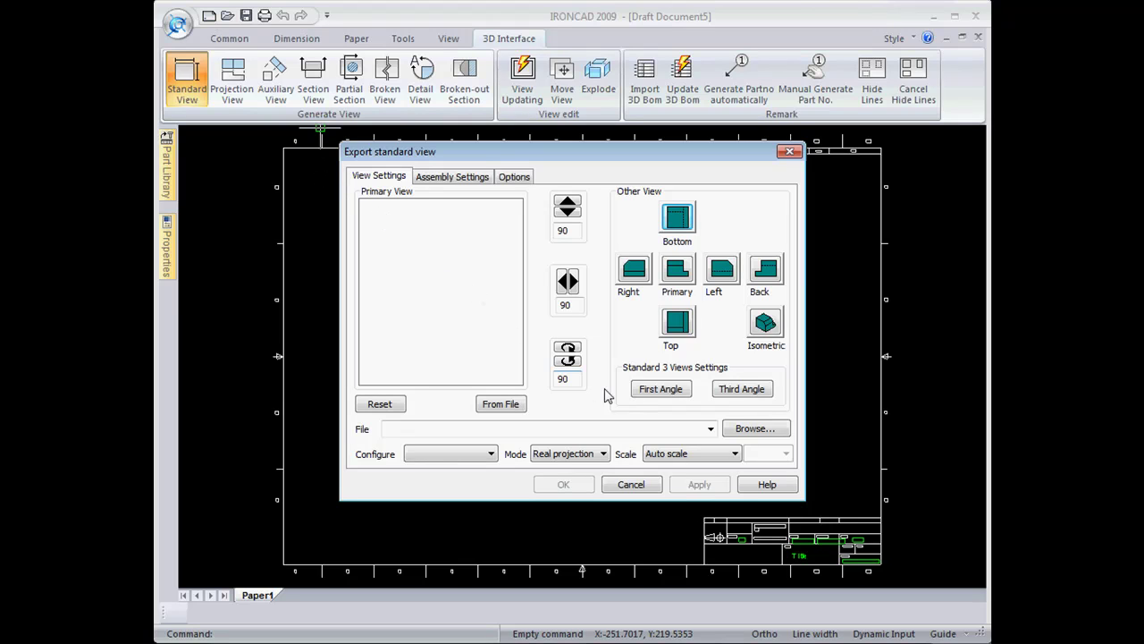
{"action": "left_click", "coordinate": [746, 430]}
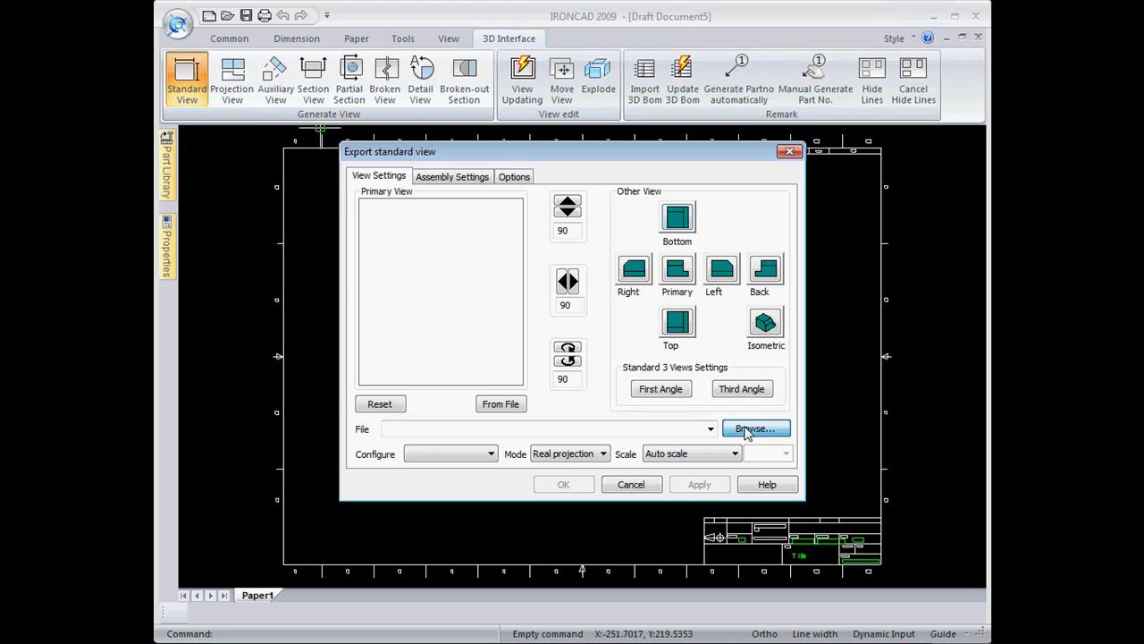
{"action": "left_click", "coordinate": [627, 420]}
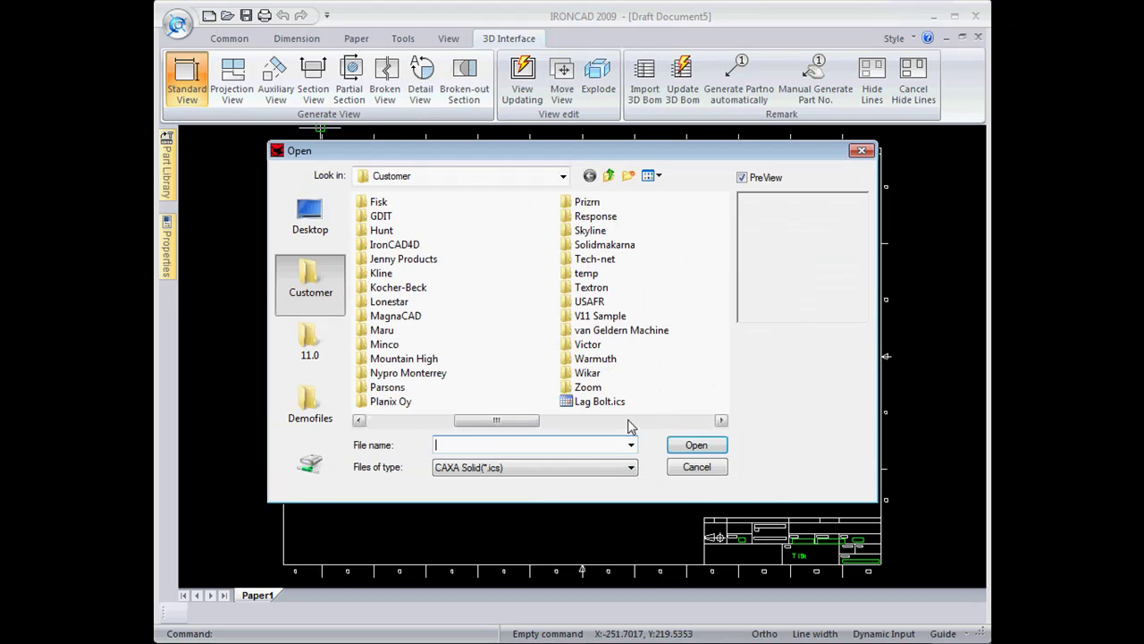
{"action": "left_click", "coordinate": [628, 420]}
{"action": "double_click", "coordinate": [568, 202]}
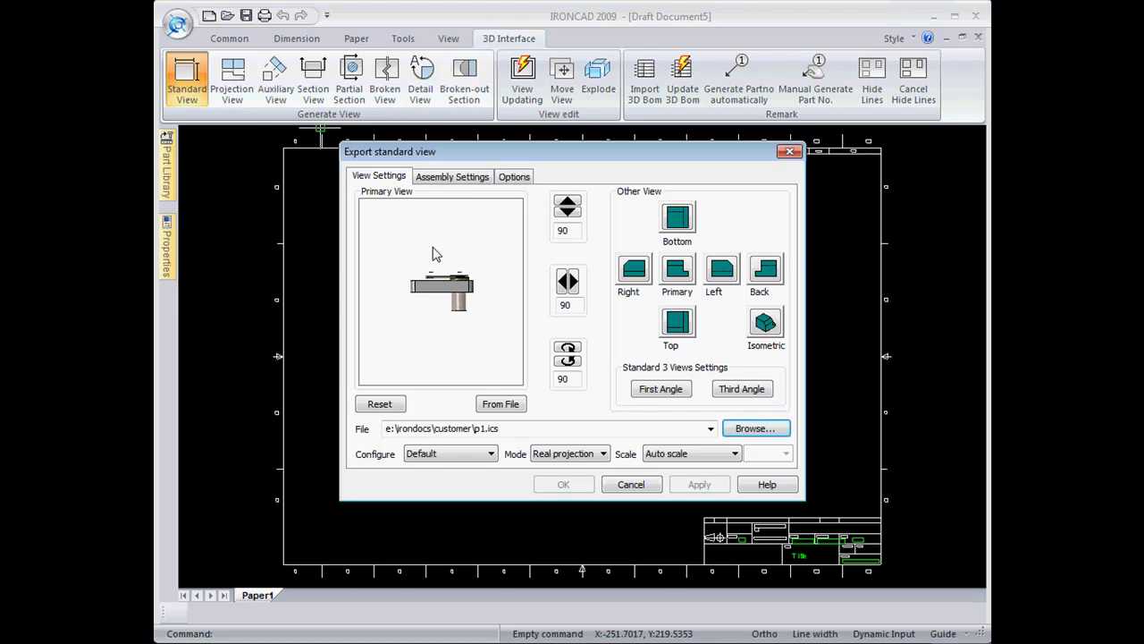
- Rotate the primary view to show the plate's face lying lengthwise, and select the third-angle views plus an isometric view
{"action": "left_click", "coordinate": [565, 220]}
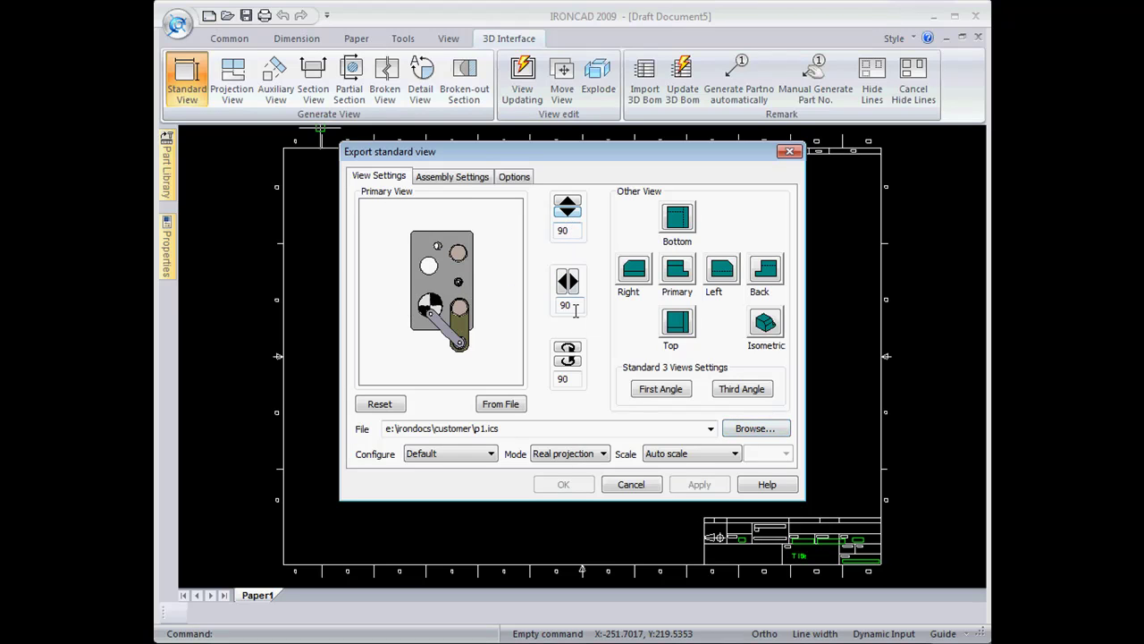
{"action": "left_click", "coordinate": [567, 361]}
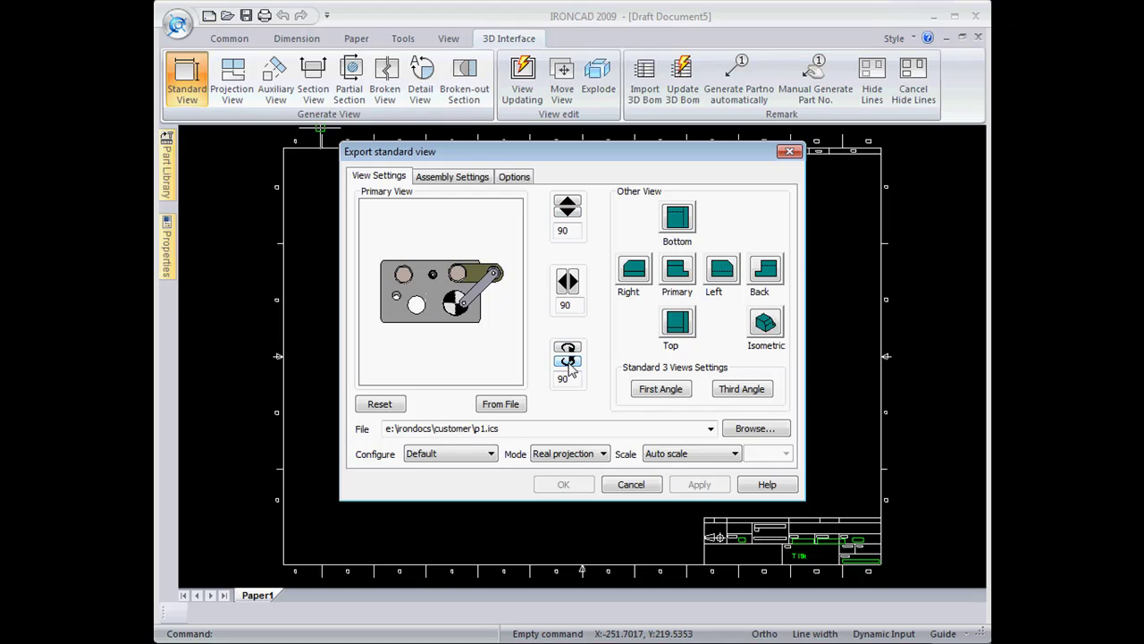
{"action": "left_click", "coordinate": [683, 389]}
{"action": "left_click", "coordinate": [743, 391]}
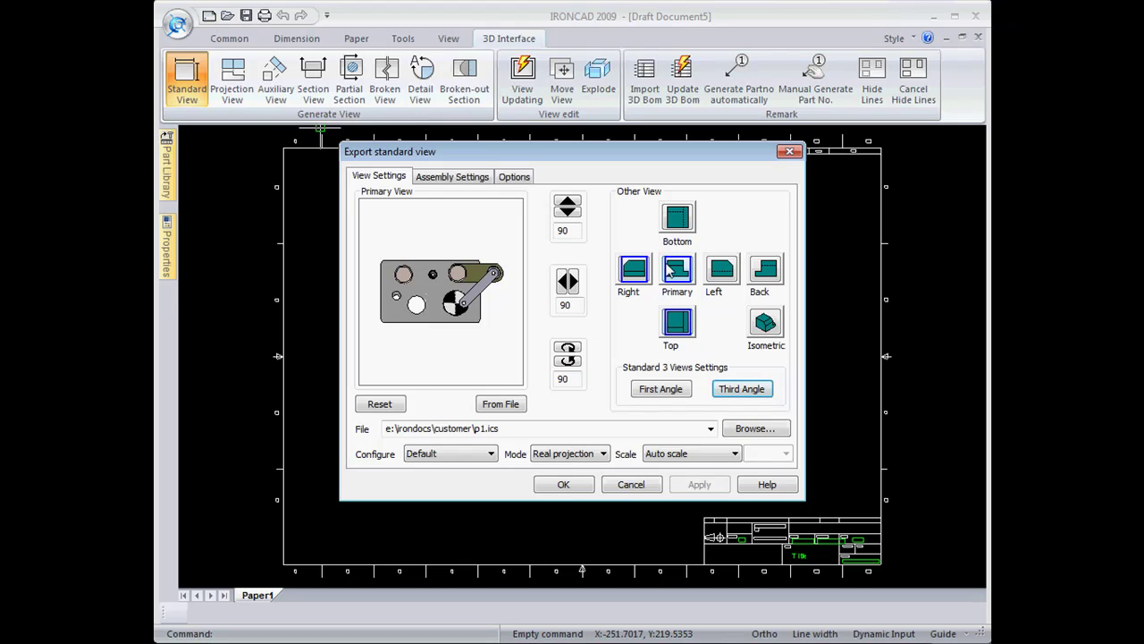
{"action": "left_click", "coordinate": [767, 325]}
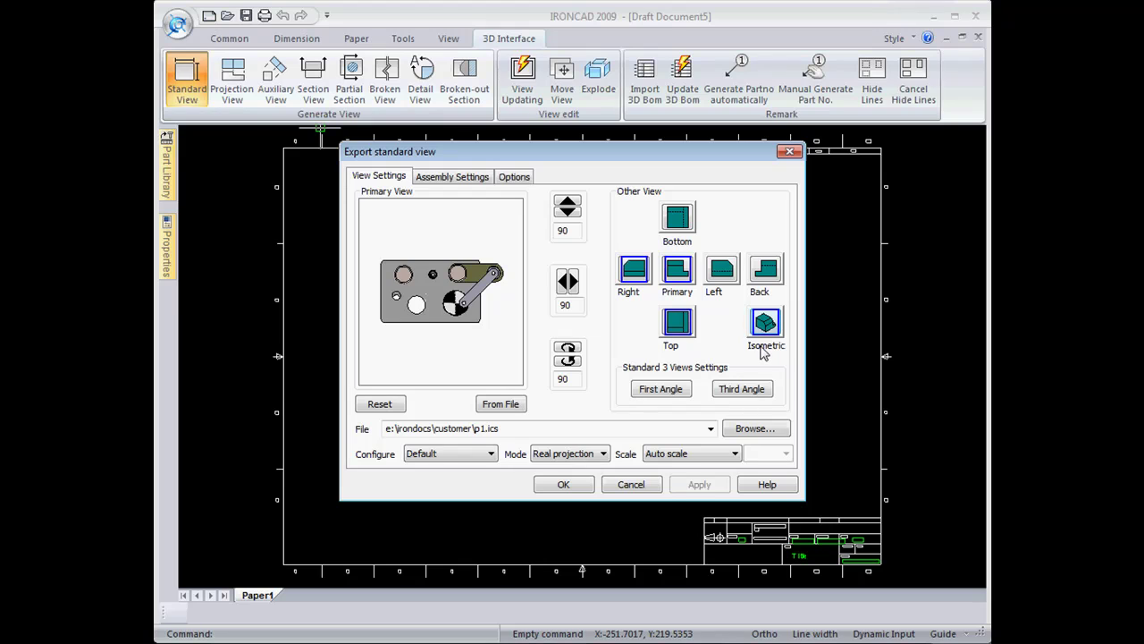
- Review the configuration, projection mode and assembly settings for the views, keeping Real projection as the mode
{"action": "left_click", "coordinate": [491, 456]}
{"action": "left_click", "coordinate": [489, 456]}
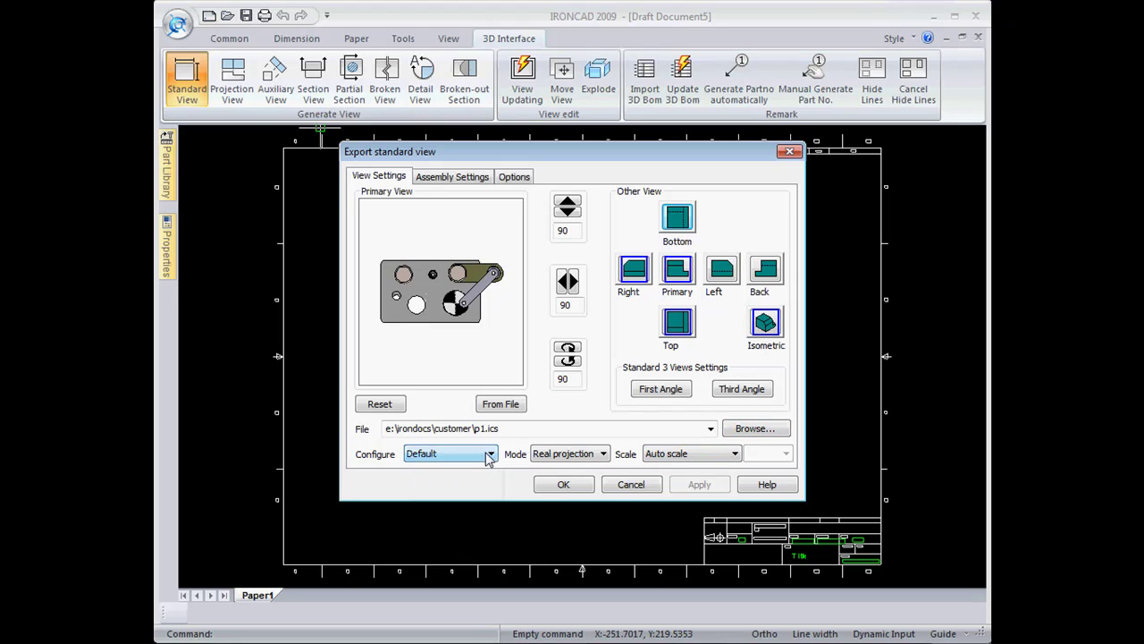
{"action": "left_click", "coordinate": [604, 454]}
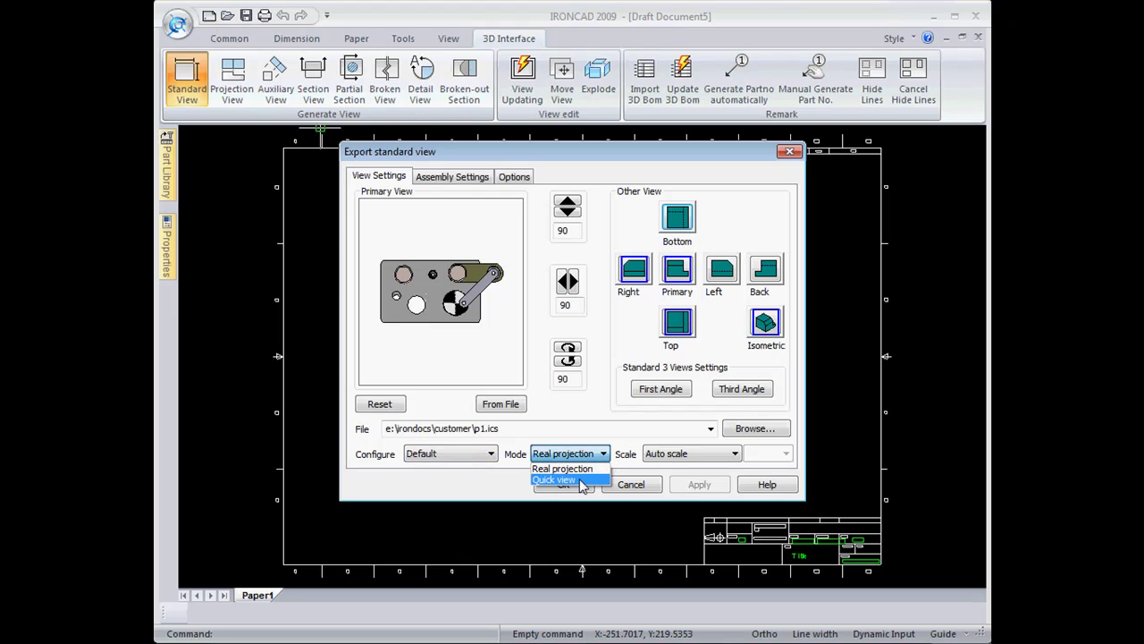
{"action": "left_click", "coordinate": [550, 468]}
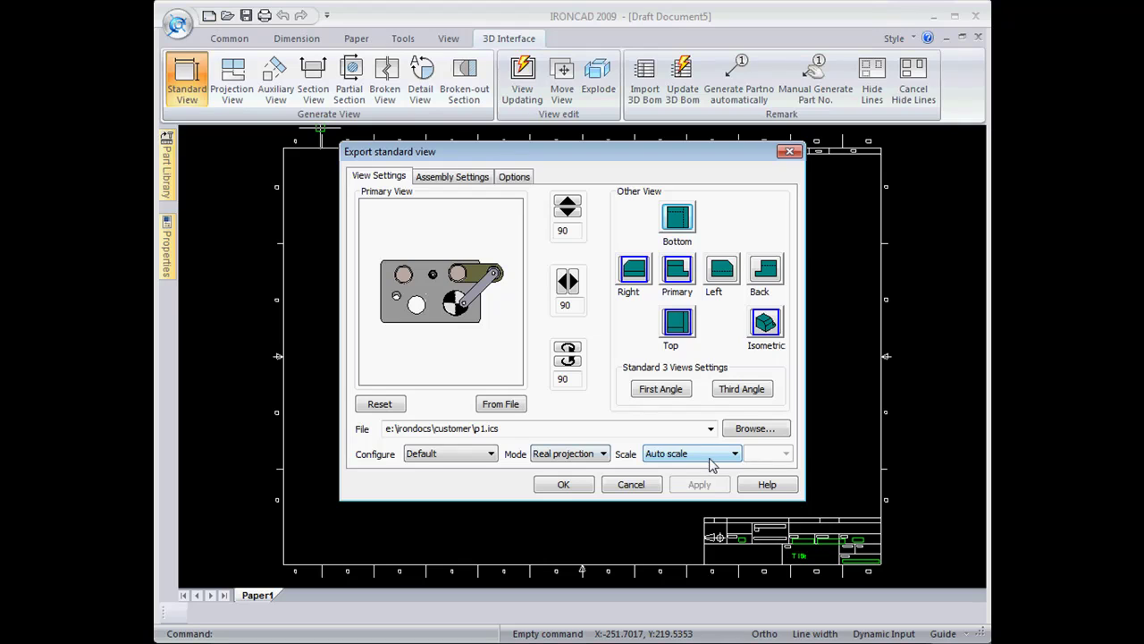
{"action": "left_click", "coordinate": [463, 179]}
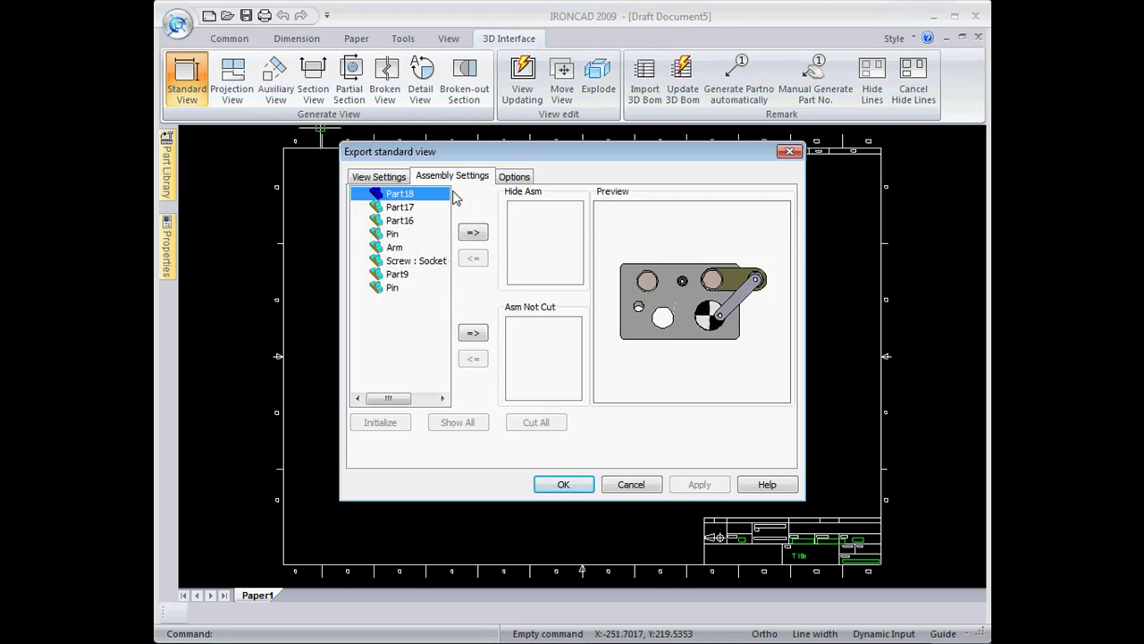
- Exclude center lines and center marks from the projected objects, keep Millimeter as the projection unit, and accept the view settings
{"action": "left_click", "coordinate": [515, 178]}
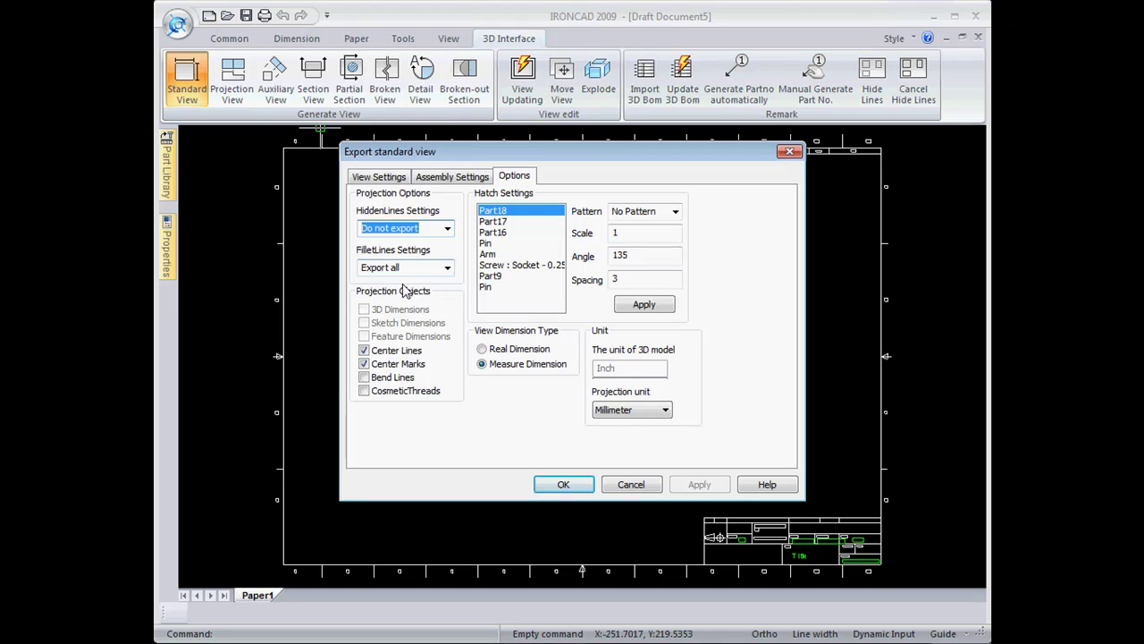
{"action": "left_click", "coordinate": [364, 363]}
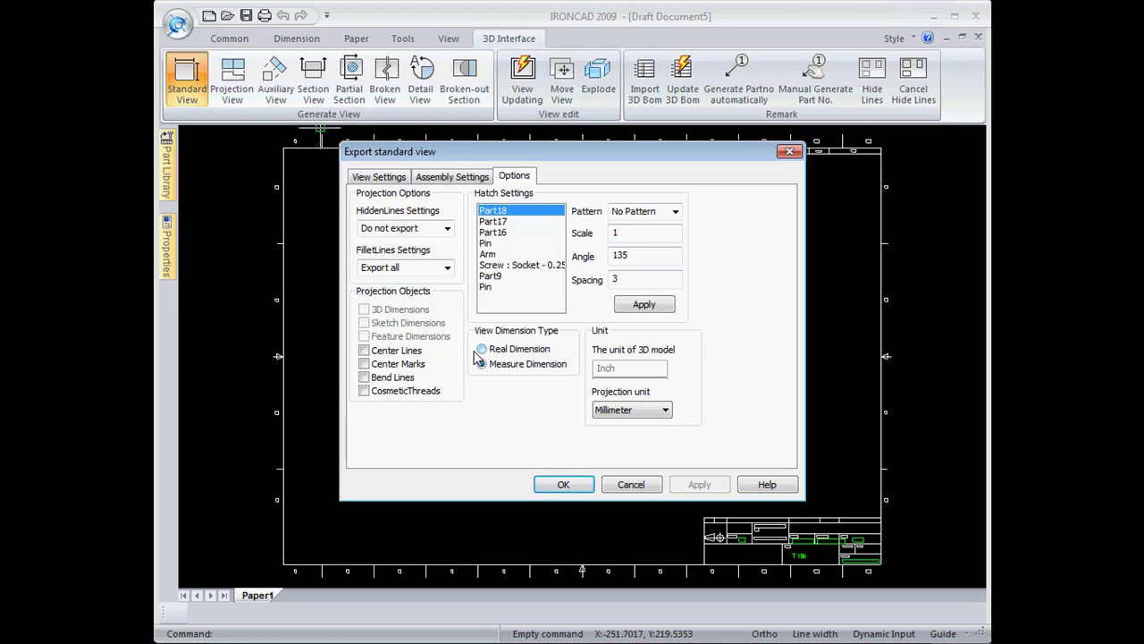
{"action": "left_click", "coordinate": [666, 410]}
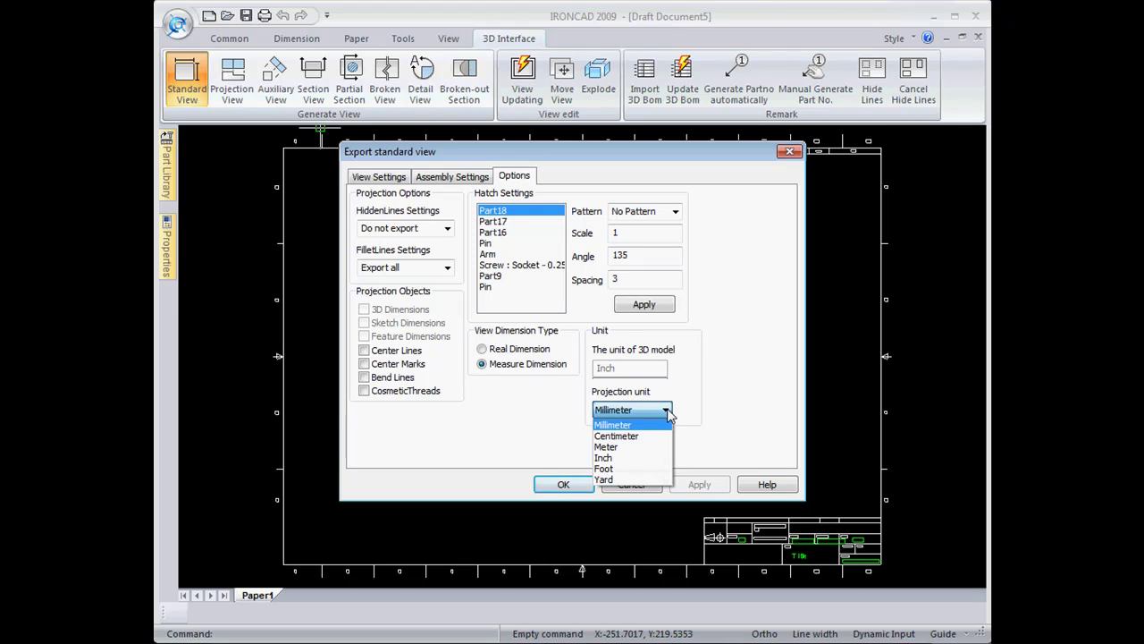
{"action": "left_click", "coordinate": [666, 410]}
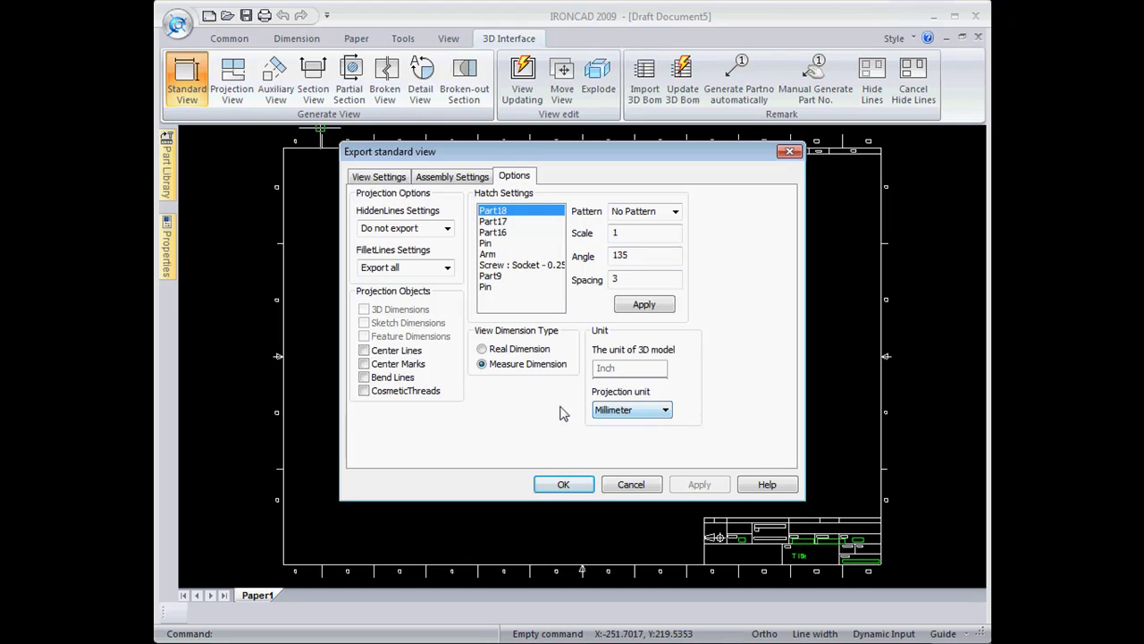
{"action": "left_click", "coordinate": [563, 484]}
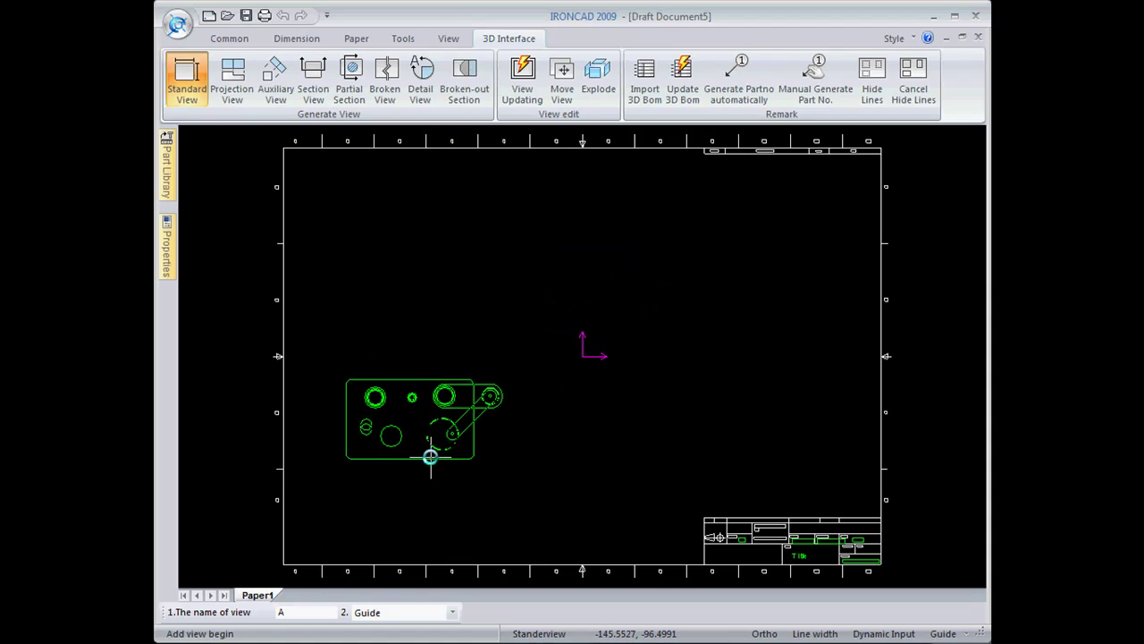
- Place the primary view in the sheet's lower-left area, the top view above it, the side view beside it and the isometric view at upper right
{"action": "left_click", "coordinate": [430, 457]}
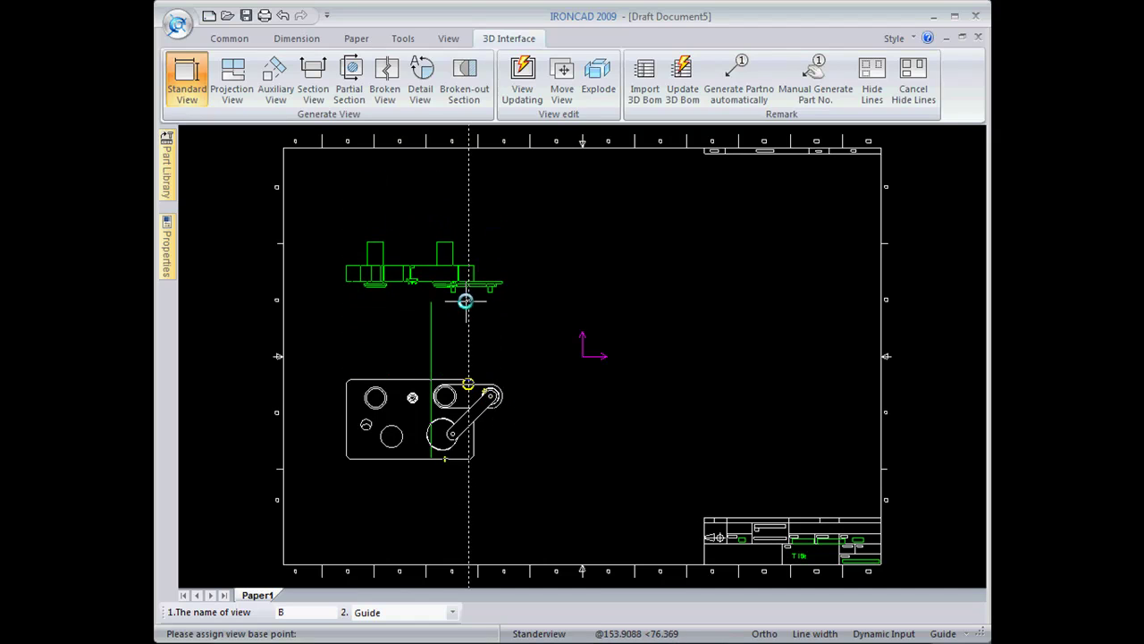
{"action": "left_click", "coordinate": [465, 300]}
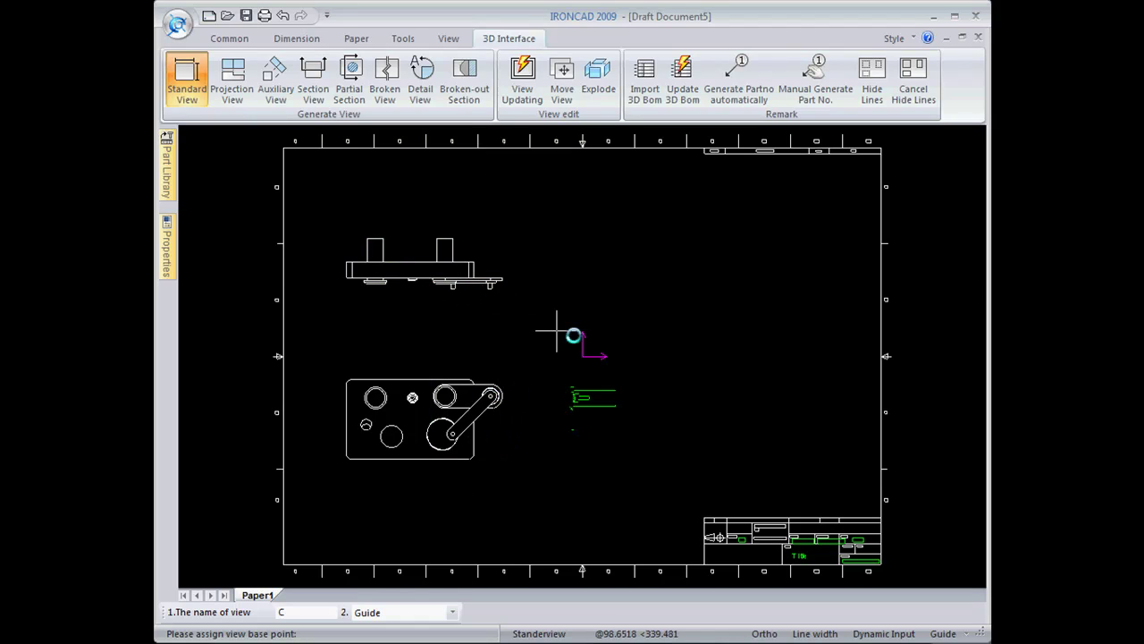
{"action": "left_click", "coordinate": [709, 354]}
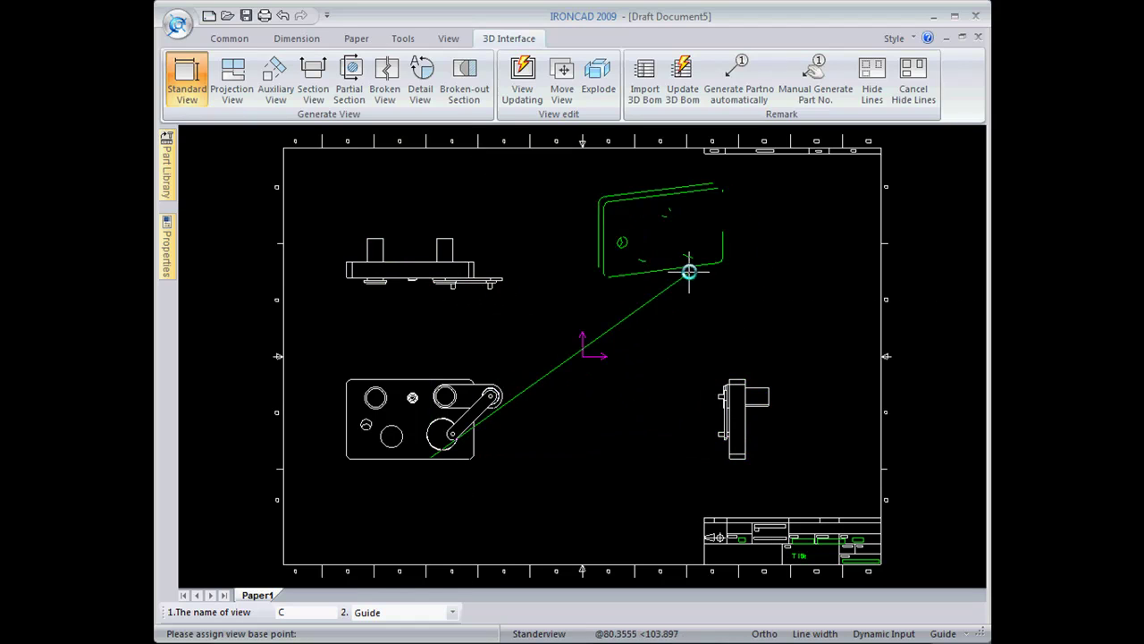
{"action": "left_click", "coordinate": [700, 286]}
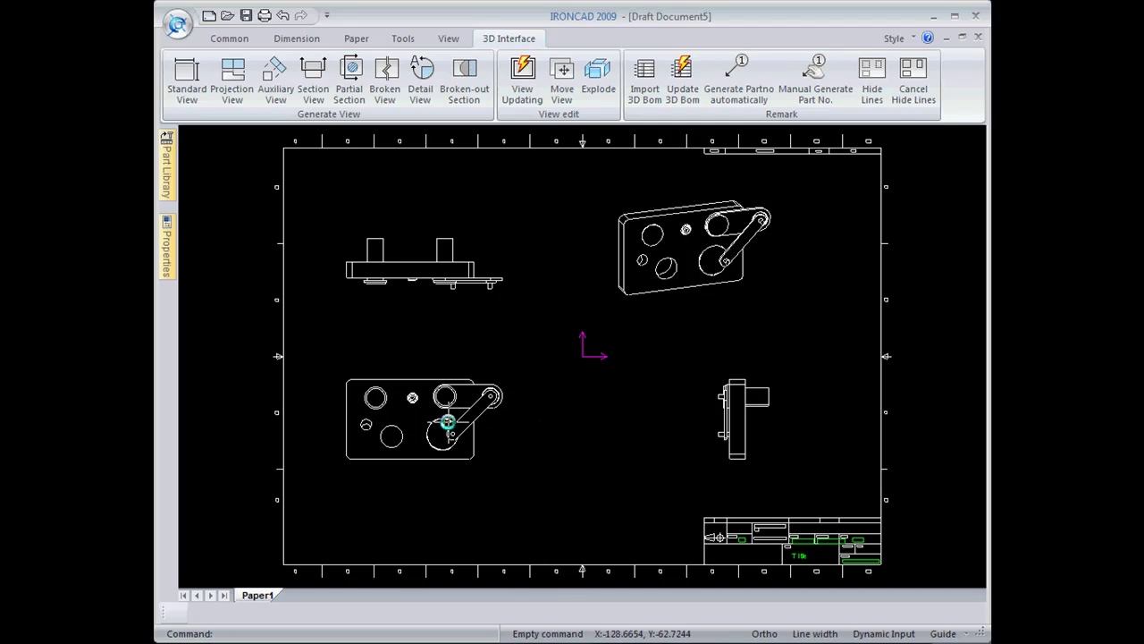
- Add center lines with an extension of 3 to the two upper bosses and the two large lower circles in the primary view
{"action": "scroll", "coordinate": [447, 419], "scroll_direction": "up", "scroll_amount": 2}
{"action": "scroll", "coordinate": [447, 419], "scroll_direction": "up", "scroll_amount": 3}
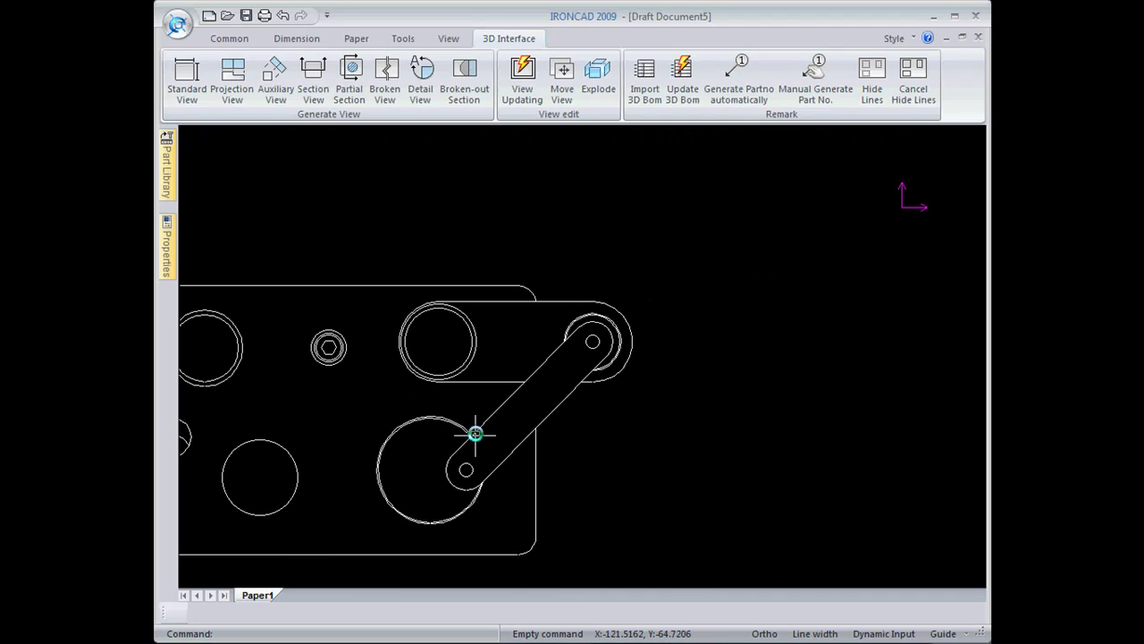
{"action": "middle_click_drag", "start_coordinate": [610, 402], "coordinate": [644, 403]}
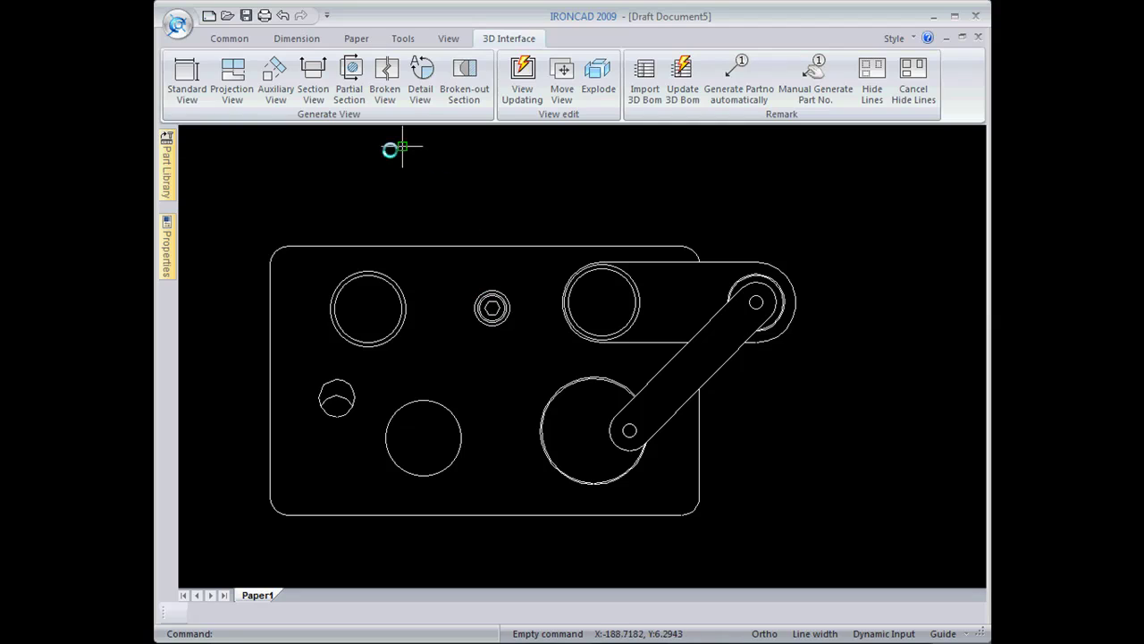
{"action": "left_click", "coordinate": [229, 39]}
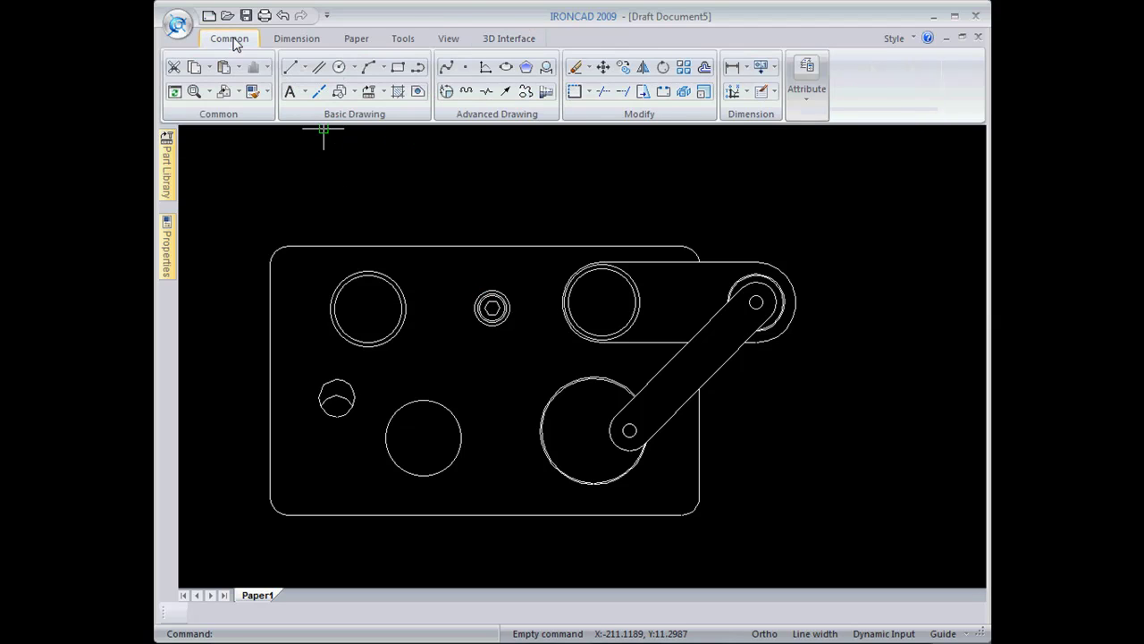
{"action": "left_click", "coordinate": [320, 92]}
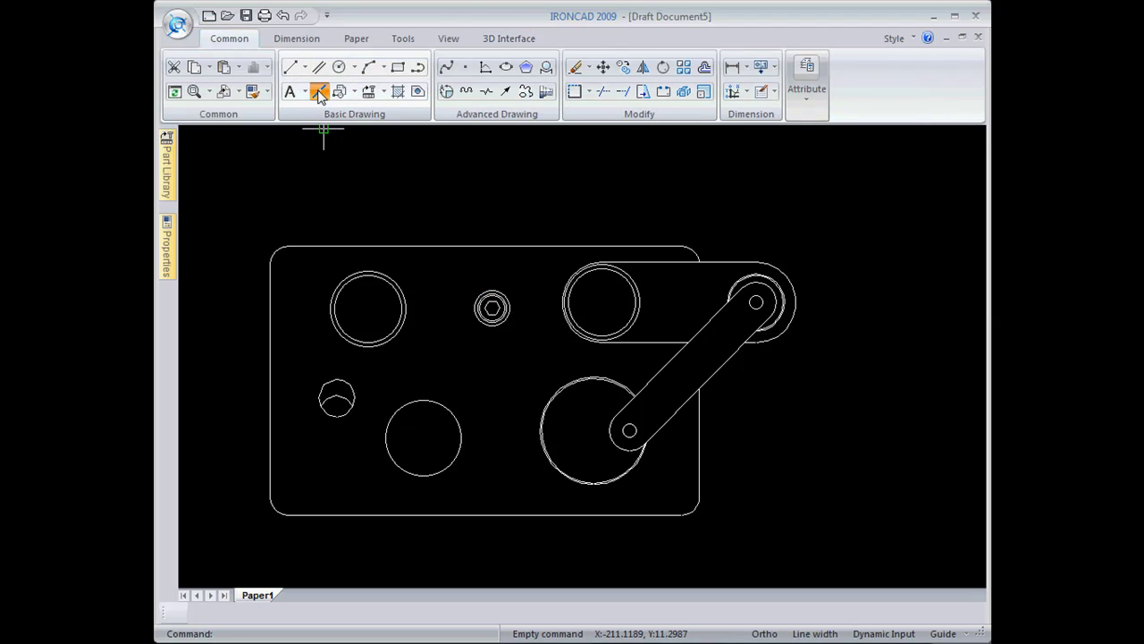
{"action": "left_click", "coordinate": [632, 273]}
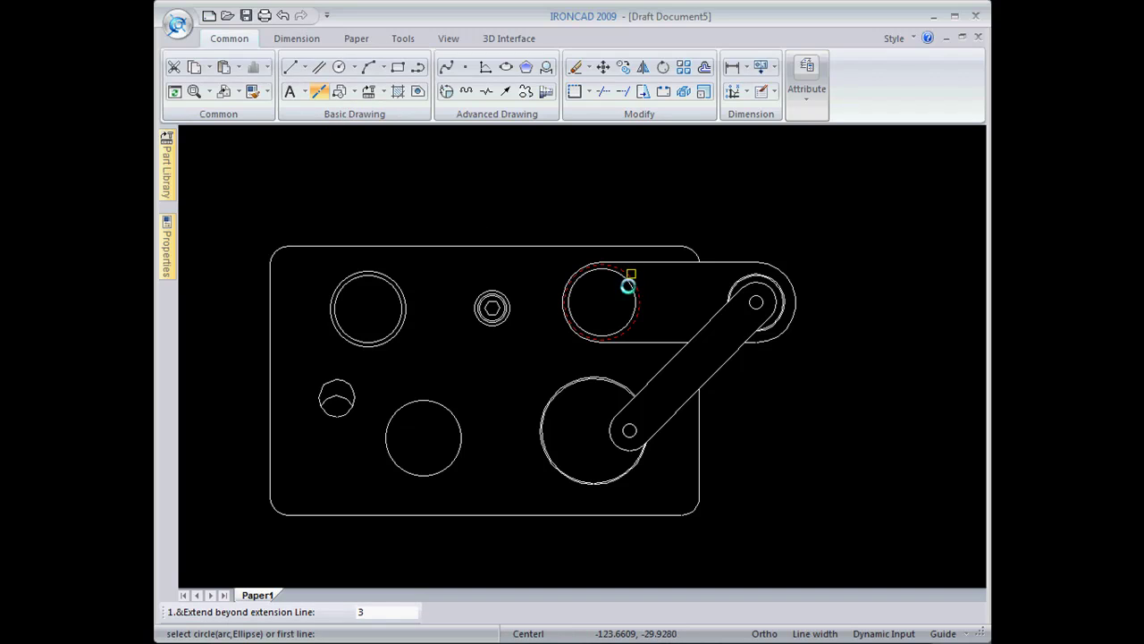
{"action": "left_click", "coordinate": [614, 429]}
{"action": "left_click", "coordinate": [621, 388]}
{"action": "left_click", "coordinate": [565, 371]}
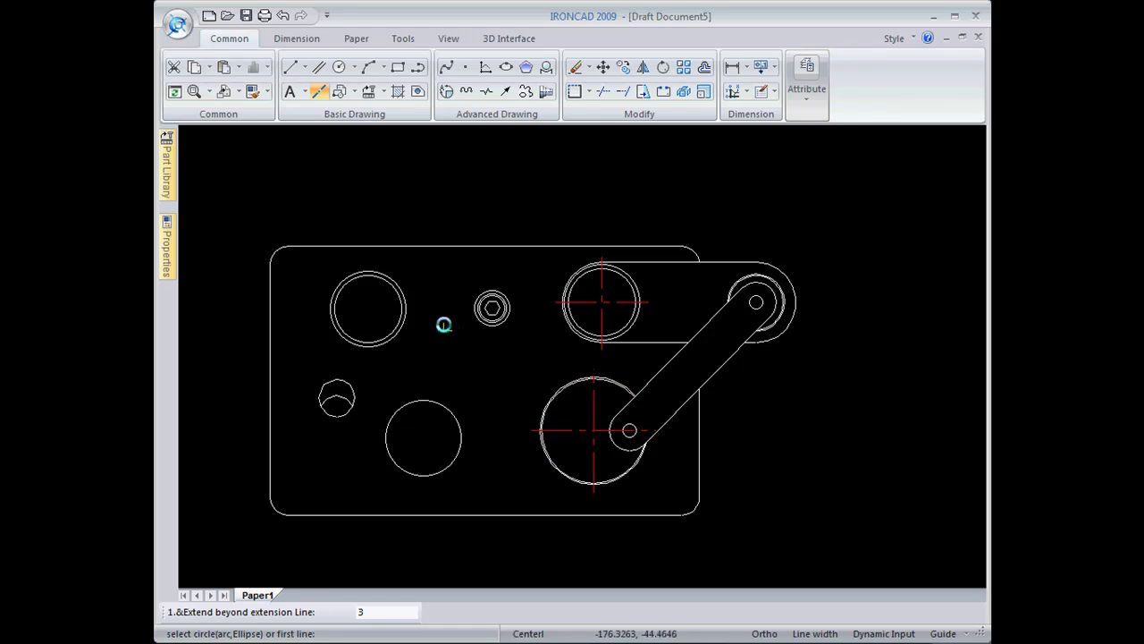
{"action": "left_click", "coordinate": [404, 299]}
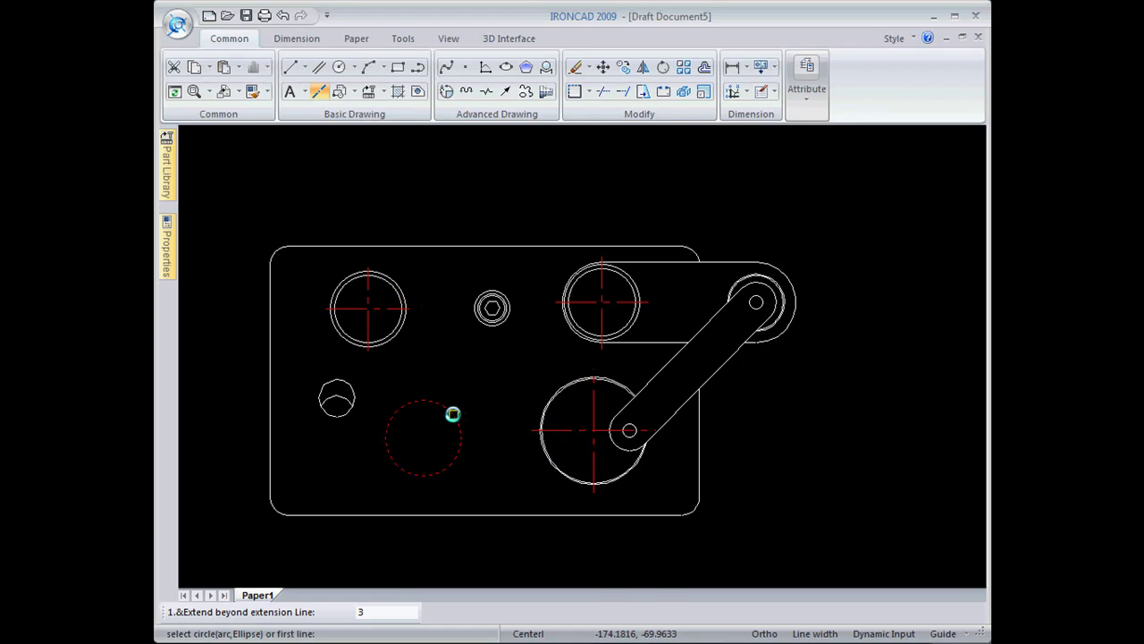
{"action": "left_click", "coordinate": [454, 414]}
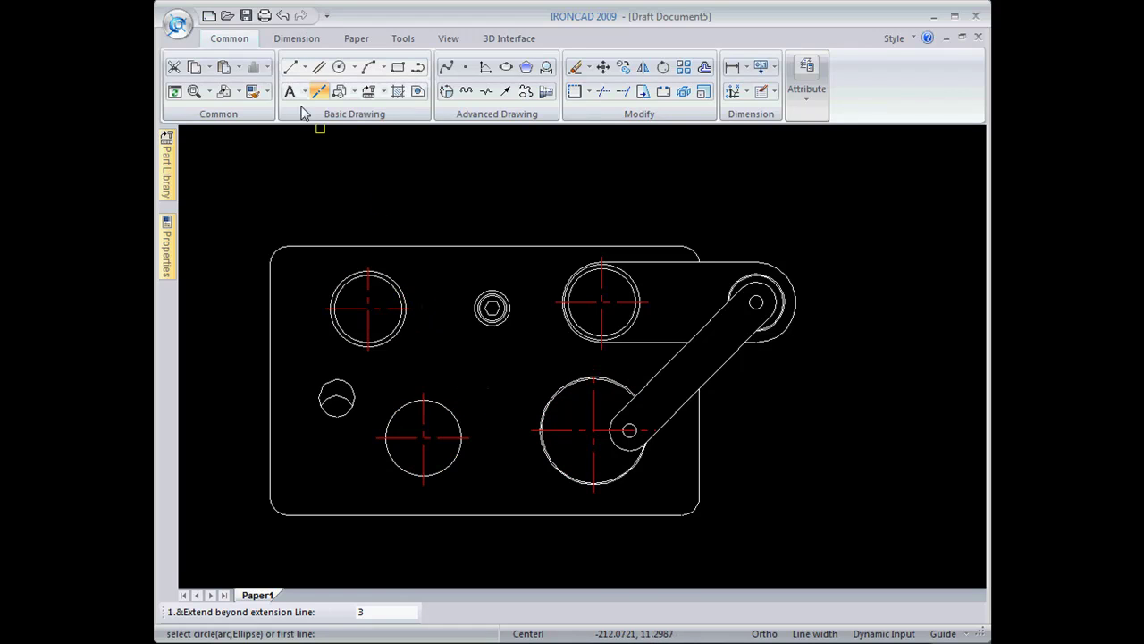
- Start a section view with a stepped vertical cutting line through the centers of the upper-right boss and the large circle below it
{"action": "left_click", "coordinate": [513, 43]}
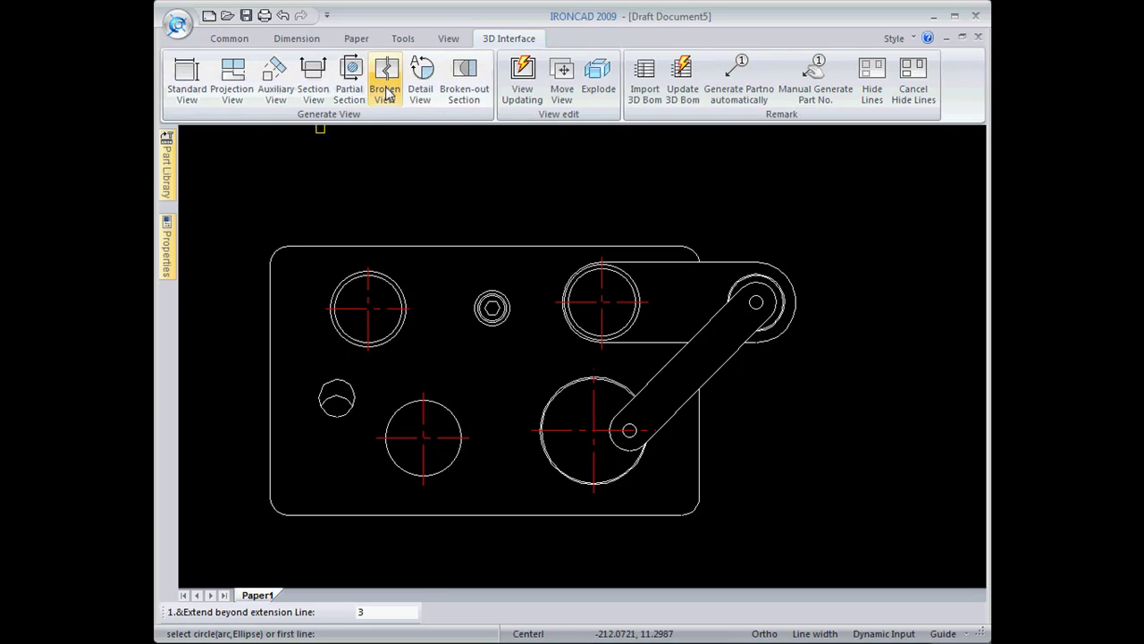
{"action": "left_click", "coordinate": [312, 78]}
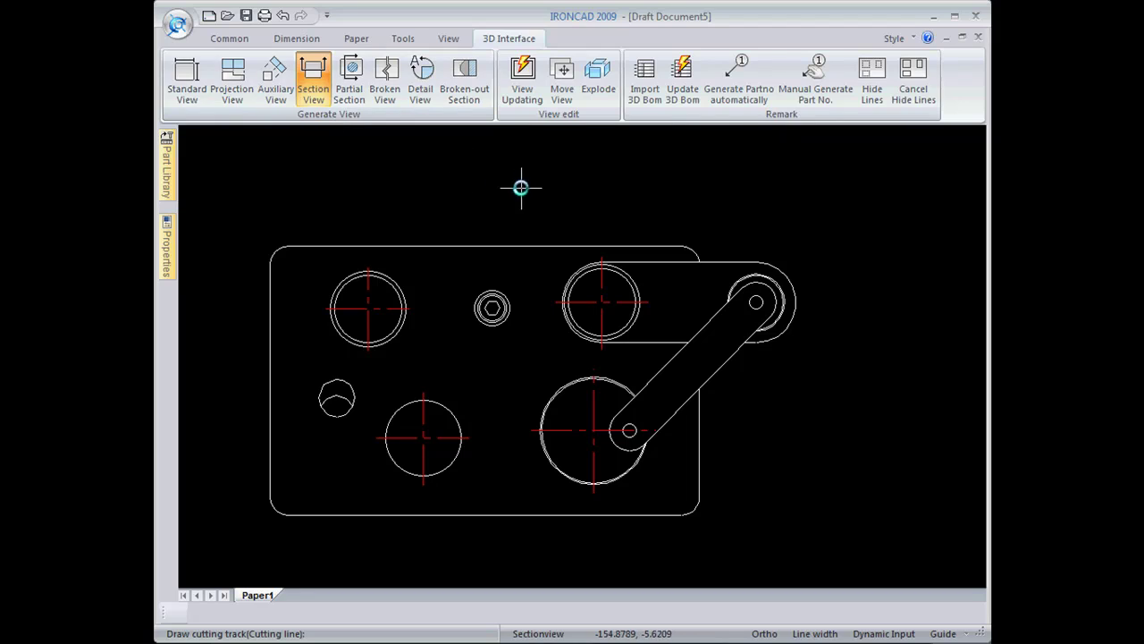
{"action": "left_click", "coordinate": [423, 437]}
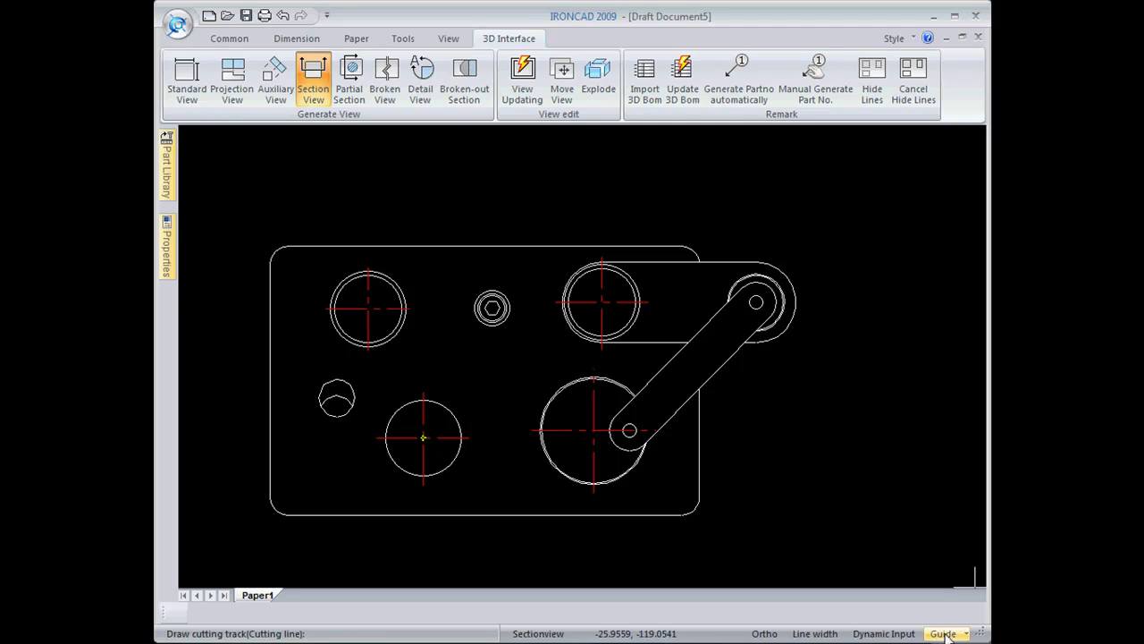
{"action": "left_click", "coordinate": [603, 221]}
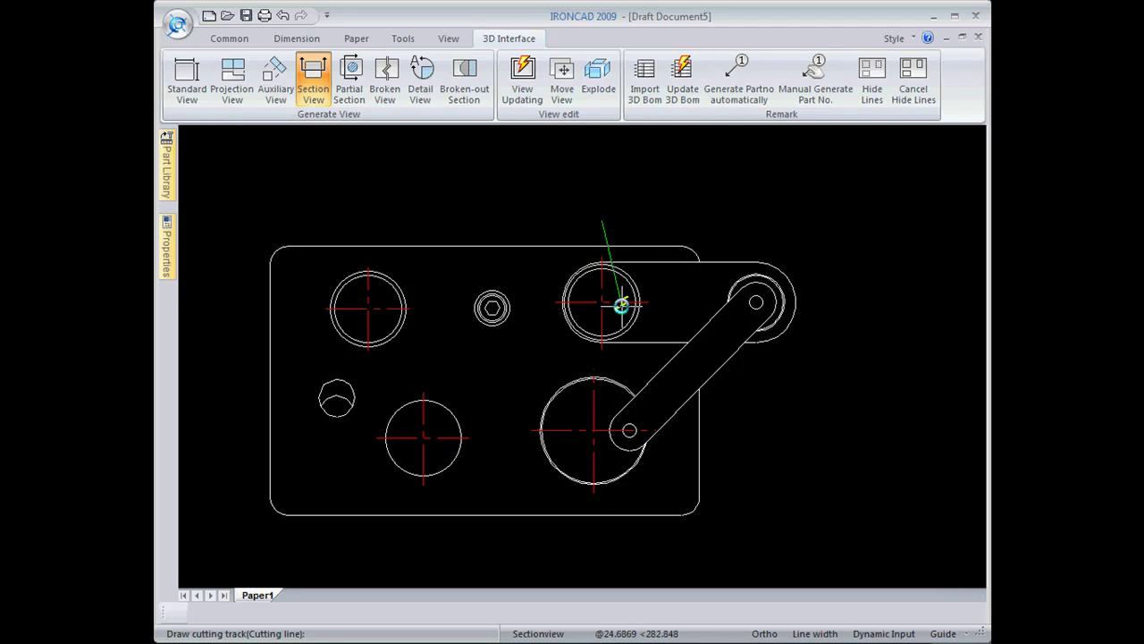
{"action": "left_click", "coordinate": [599, 356]}
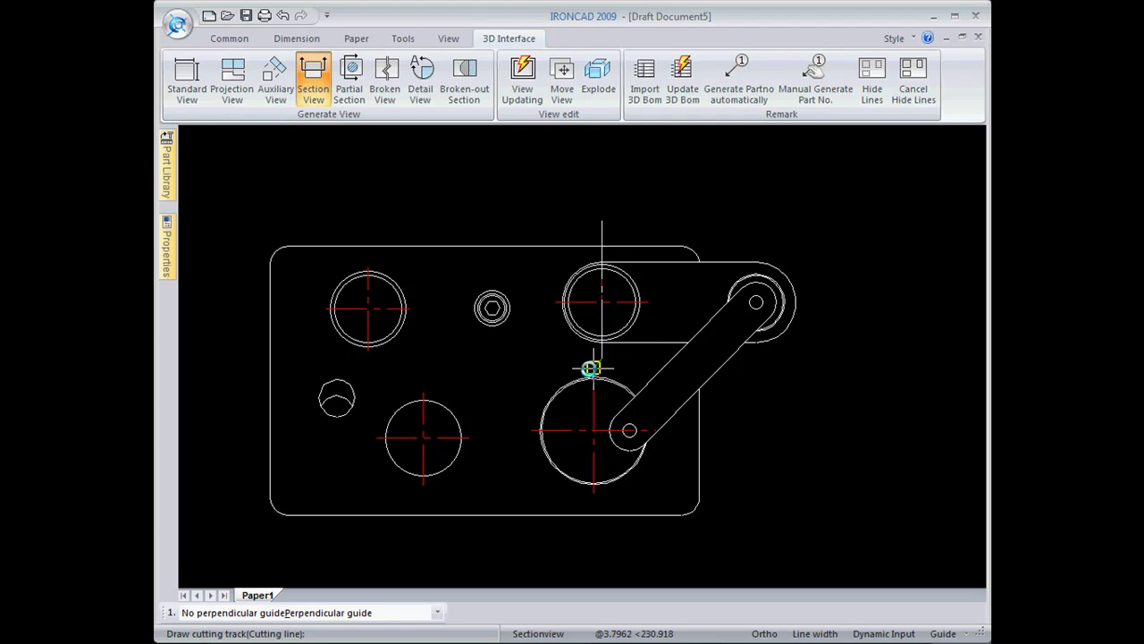
{"action": "left_click", "coordinate": [594, 358]}
{"action": "left_click", "coordinate": [594, 537]}
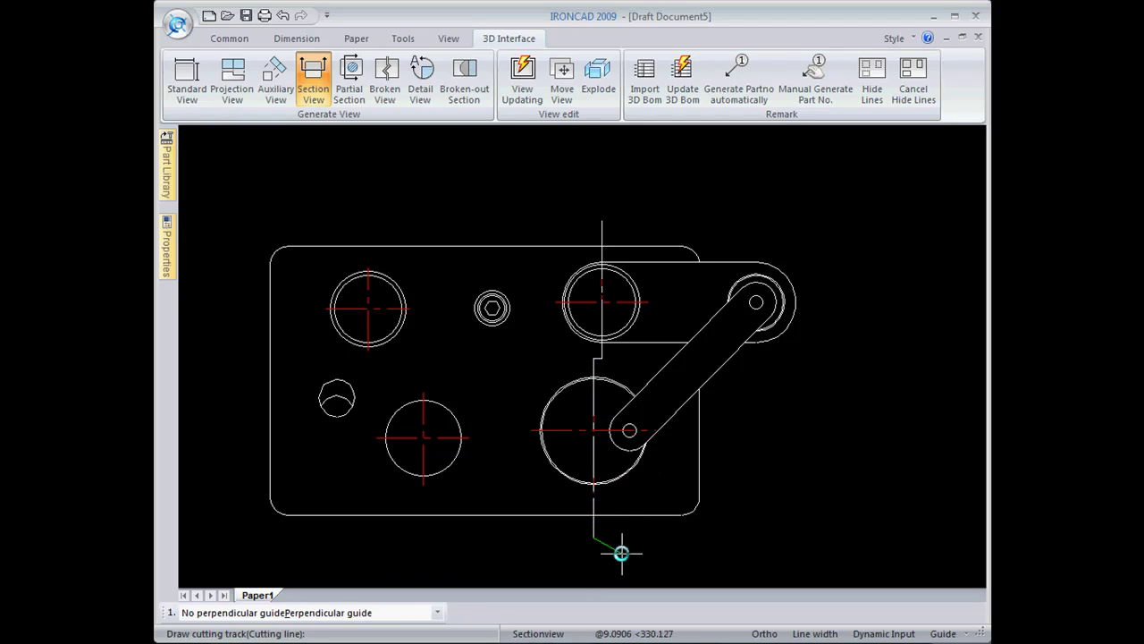
{"action": "right_click", "coordinate": [669, 542]}
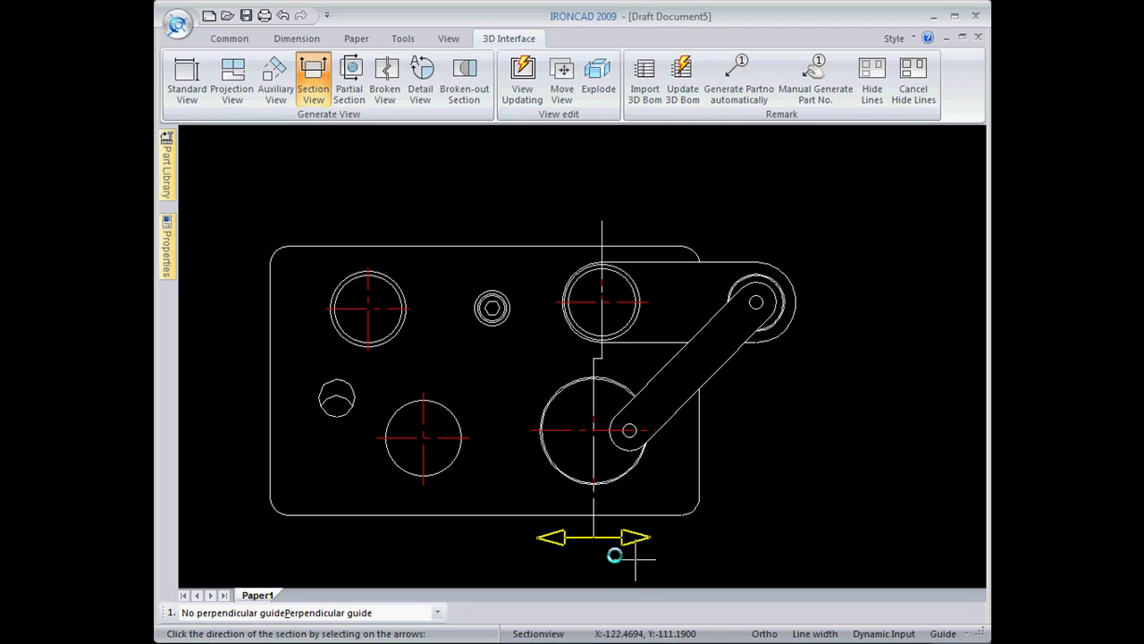
- Point the section direction to the left and place an E label beside each of the two cutting-line arrows
{"action": "left_click", "coordinate": [558, 536]}
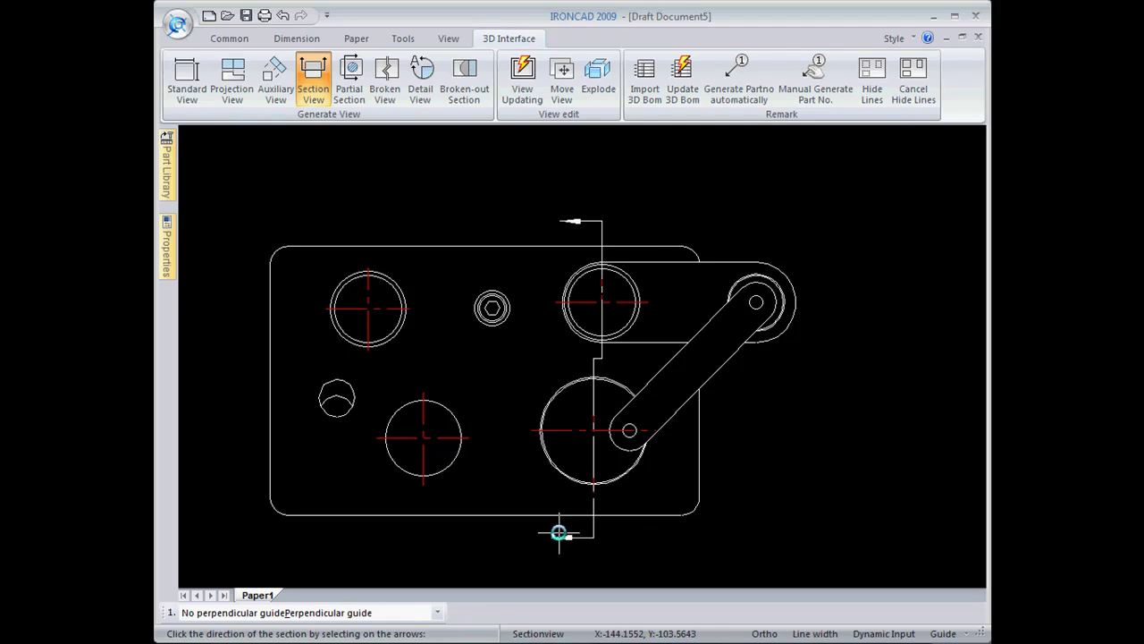
{"action": "left_click", "coordinate": [536, 407]}
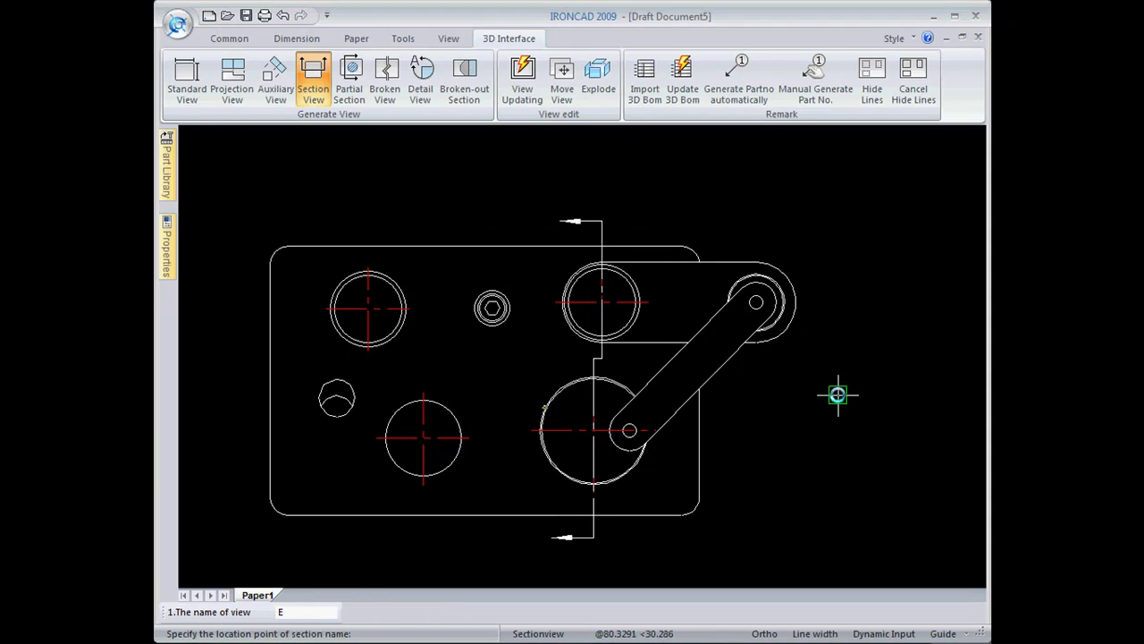
{"action": "left_click", "coordinate": [534, 538]}
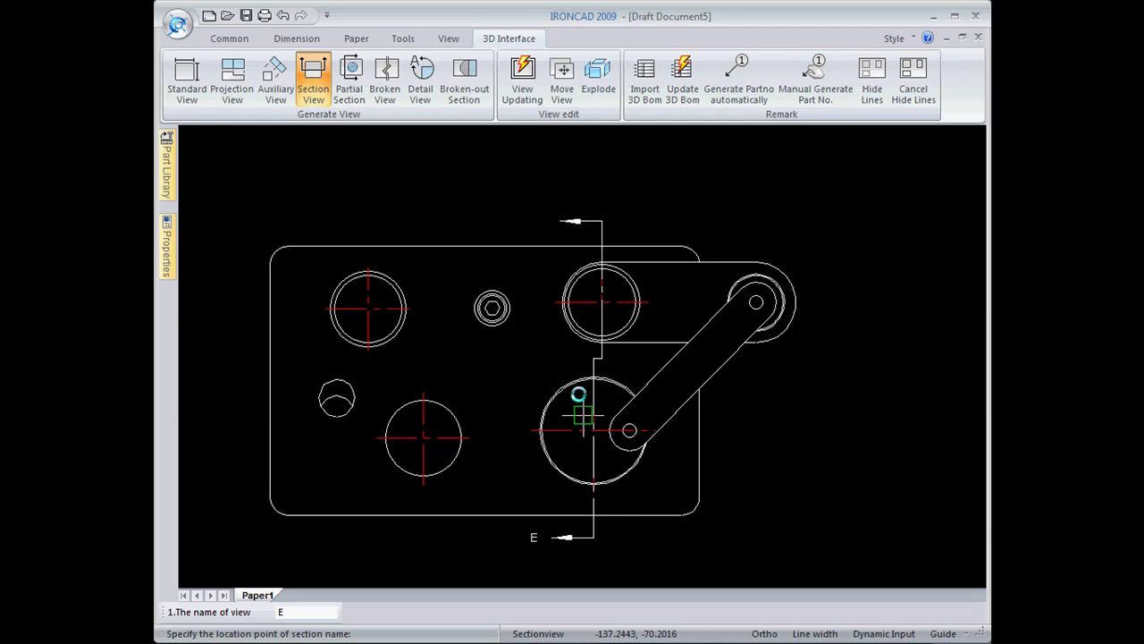
{"action": "left_click", "coordinate": [544, 220]}
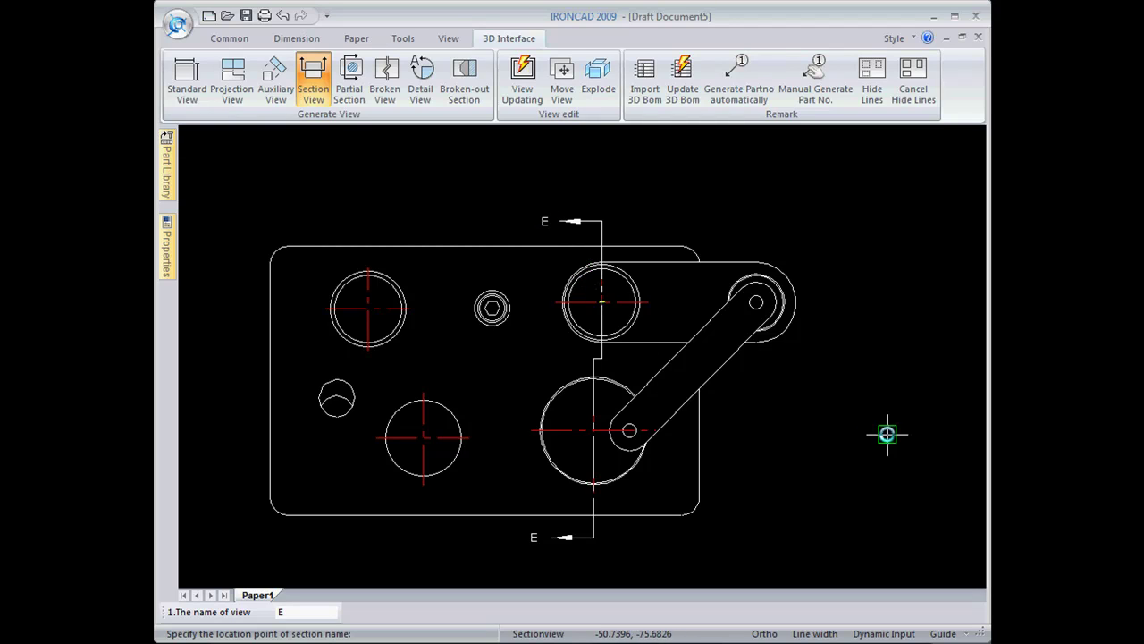
{"action": "left_click", "coordinate": [844, 439]}
- Place section view E-E between the primary view and the side view, aligned with them
{"action": "mouse_move", "coordinate": [814, 486]}
{"action": "middle_mouse_down"}
{"action": "mouse_move", "coordinate": [738, 477]}
{"action": "mouse_move", "coordinate": [593, 490]}
{"action": "middle_mouse_up"}
{"action": "scroll", "coordinate": [593, 490], "scroll_direction": "down", "scroll_amount": 3}
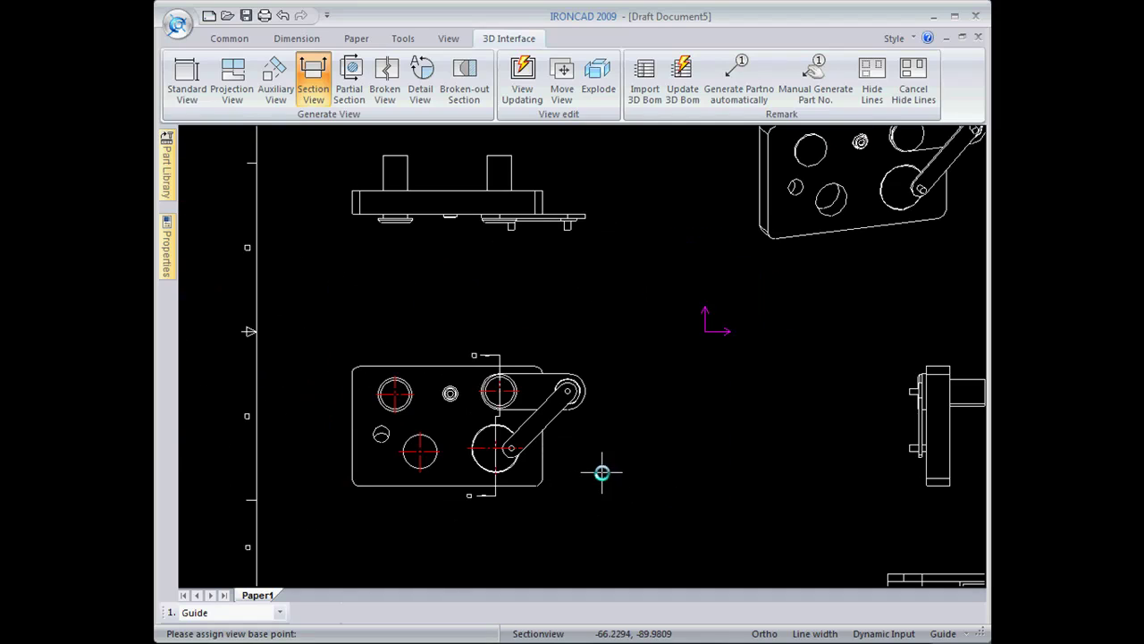
{"action": "left_click", "coordinate": [676, 473]}
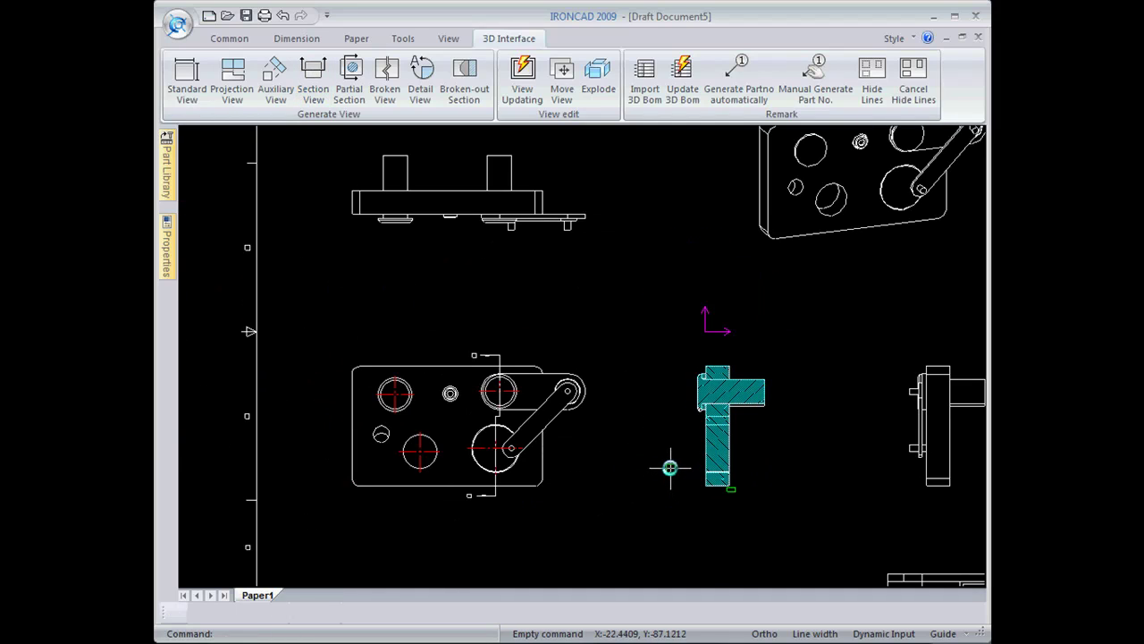
- Mark a circular detail of about 9.4 mm radius around the pin's upper flange corner in section E-E, without exploding the view, labeled II
{"action": "scroll", "coordinate": [748, 442], "scroll_direction": "up", "scroll_amount": 4}
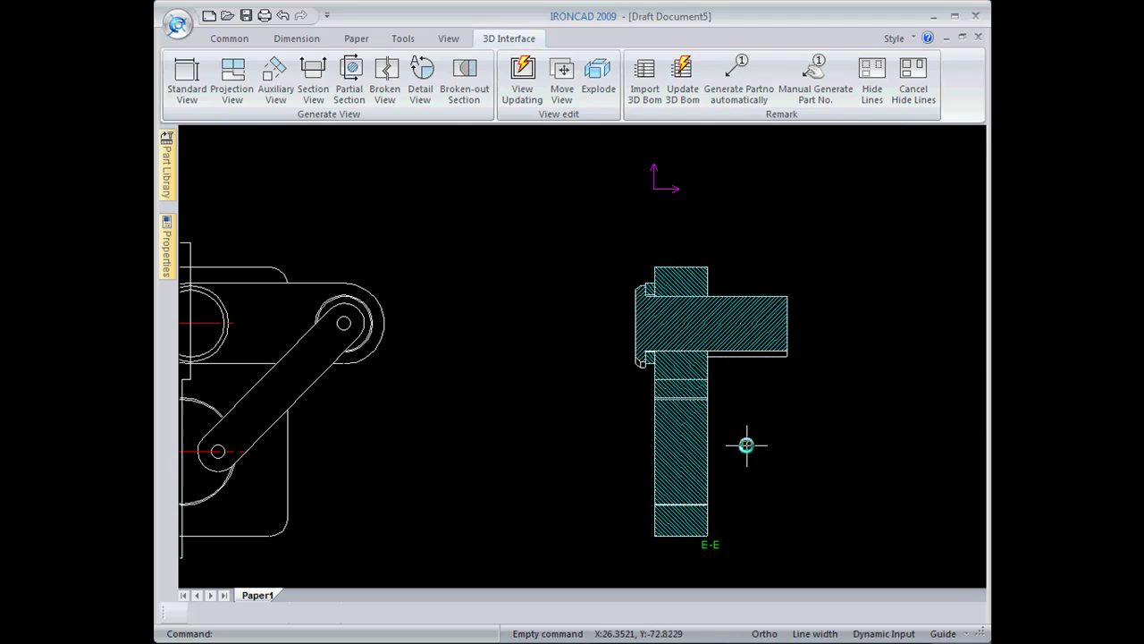
{"action": "scroll", "coordinate": [645, 340], "scroll_direction": "up", "scroll_amount": 2}
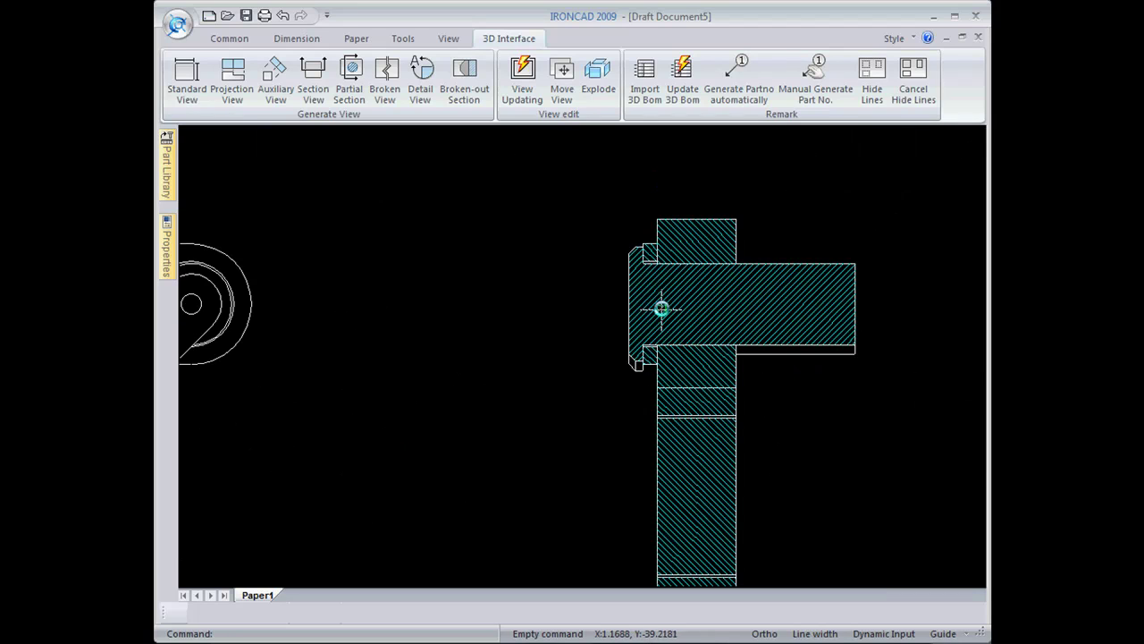
{"action": "middle_click_drag", "start_coordinate": [652, 324], "coordinate": [689, 390]}
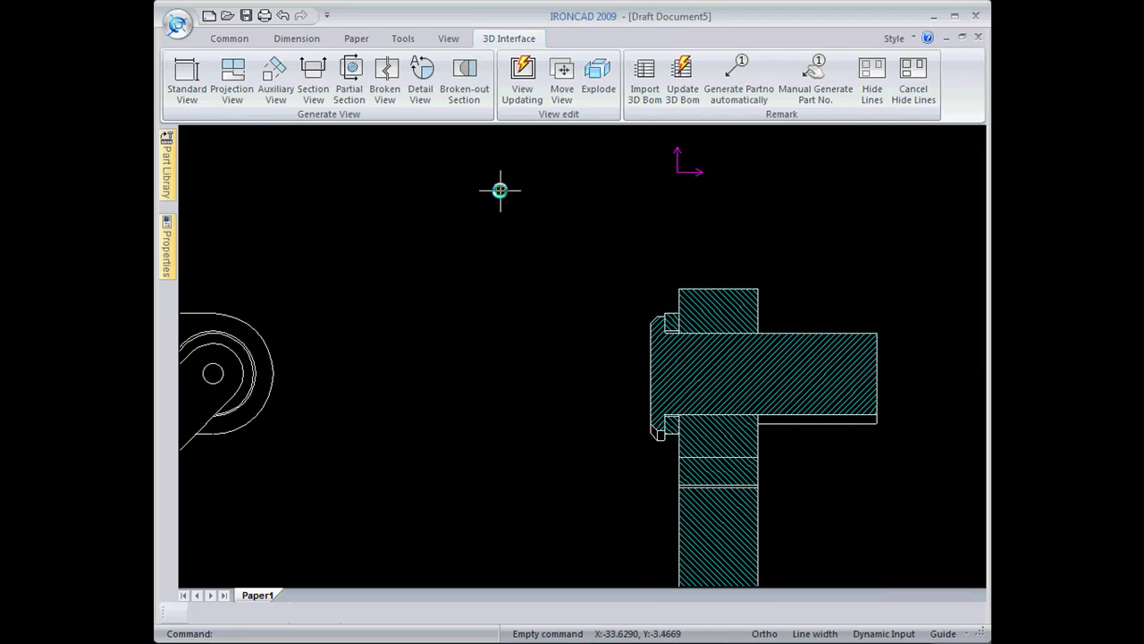
{"action": "left_click", "coordinate": [424, 77]}
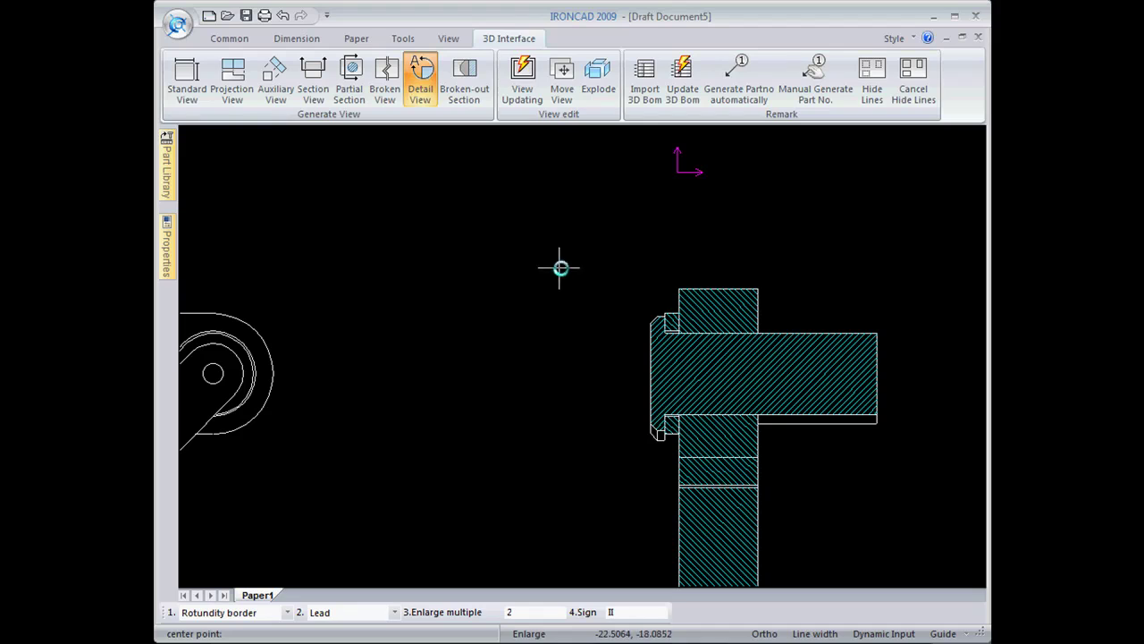
{"action": "left_click", "coordinate": [671, 331]}
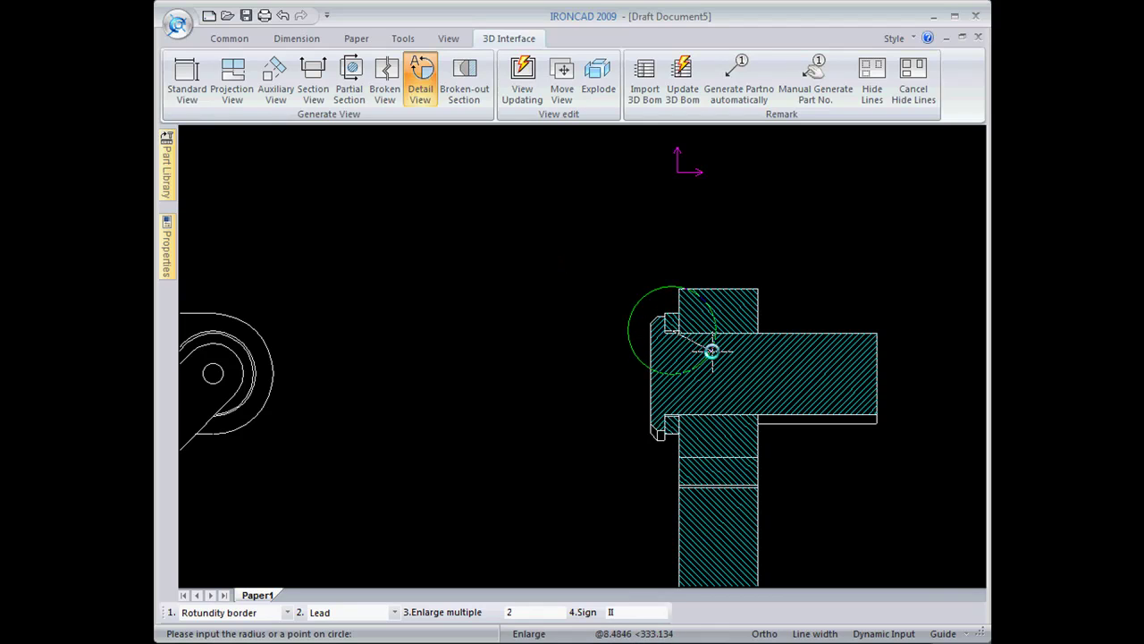
{"action": "left_click", "coordinate": [688, 350]}
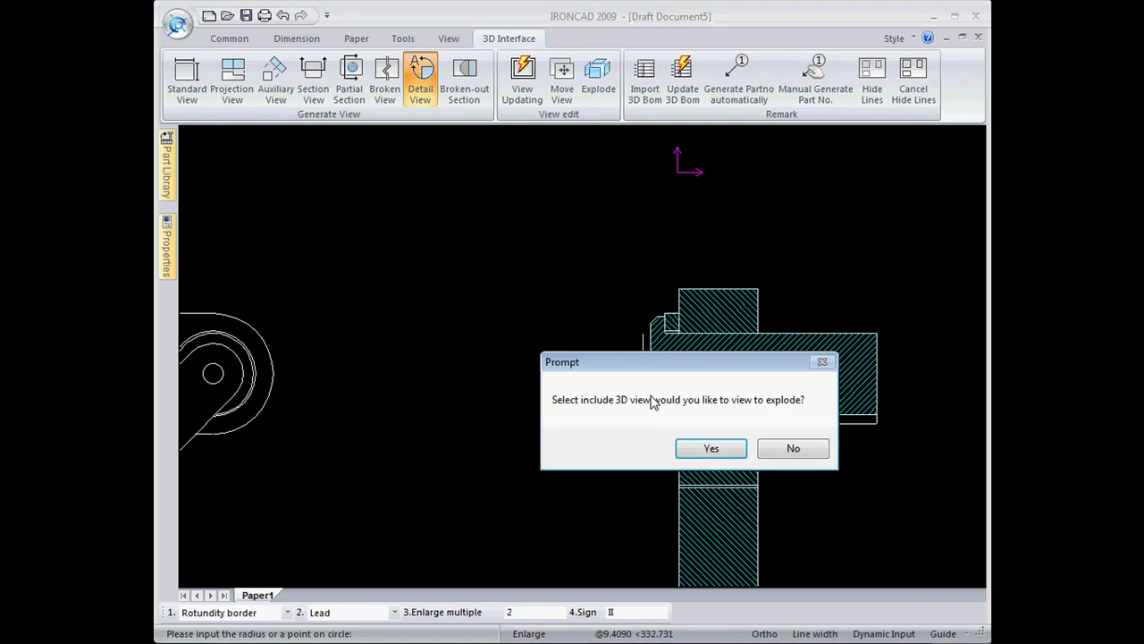
{"action": "left_click", "coordinate": [793, 450]}
{"action": "middle_click_drag", "start_coordinate": [566, 355], "coordinate": [592, 462]}
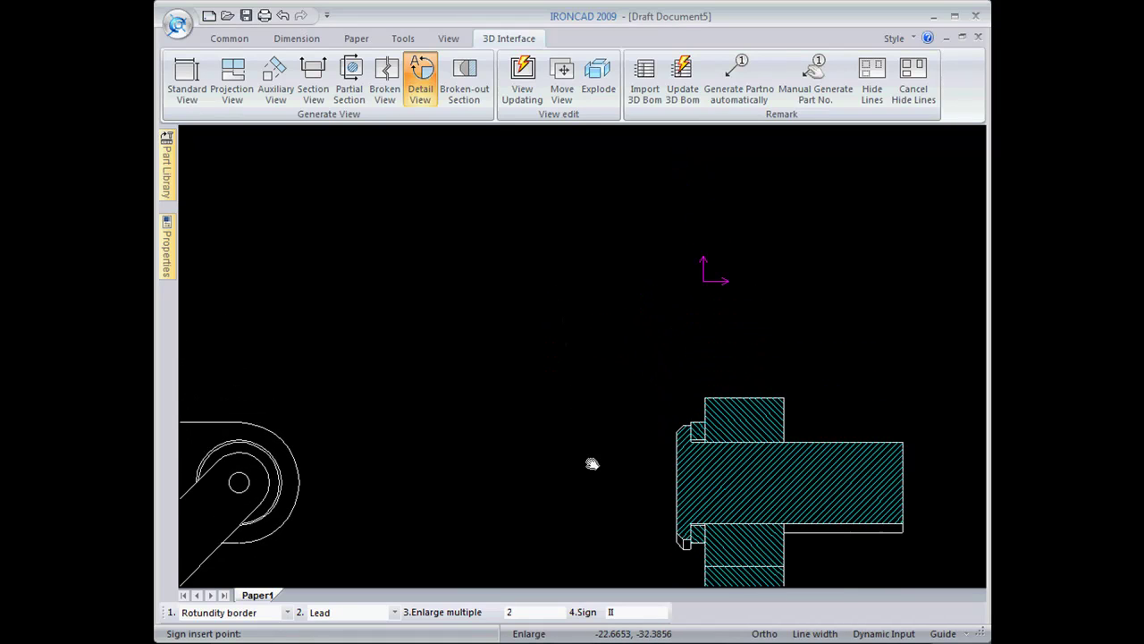
{"action": "left_click", "coordinate": [650, 385]}
- Place the 2:1 detail view II in the open area above the section view, with its label centered below the circle
{"action": "middle_click_drag", "start_coordinate": [485, 327], "coordinate": [524, 490]}
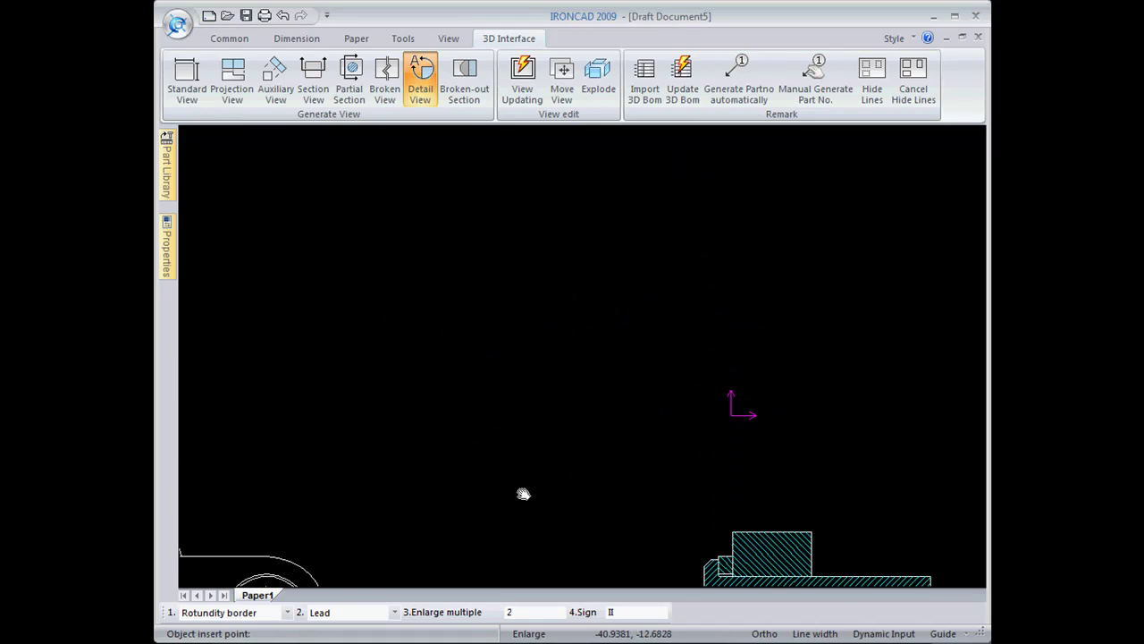
{"action": "scroll", "coordinate": [547, 450], "scroll_direction": "down", "scroll_amount": 2}
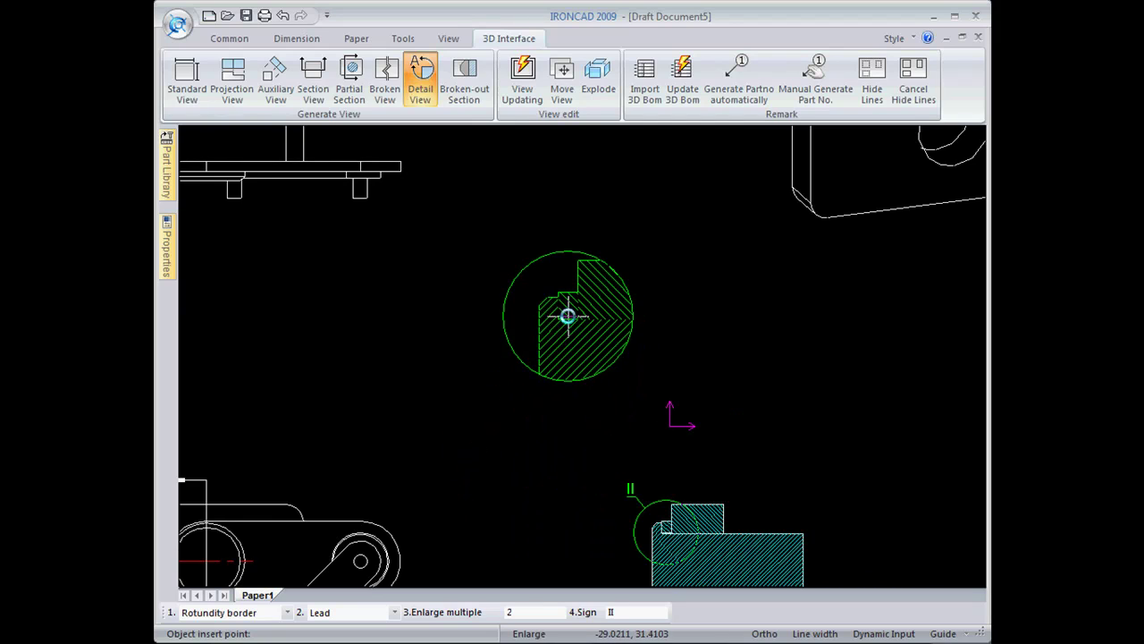
{"action": "left_click", "coordinate": [567, 318]}
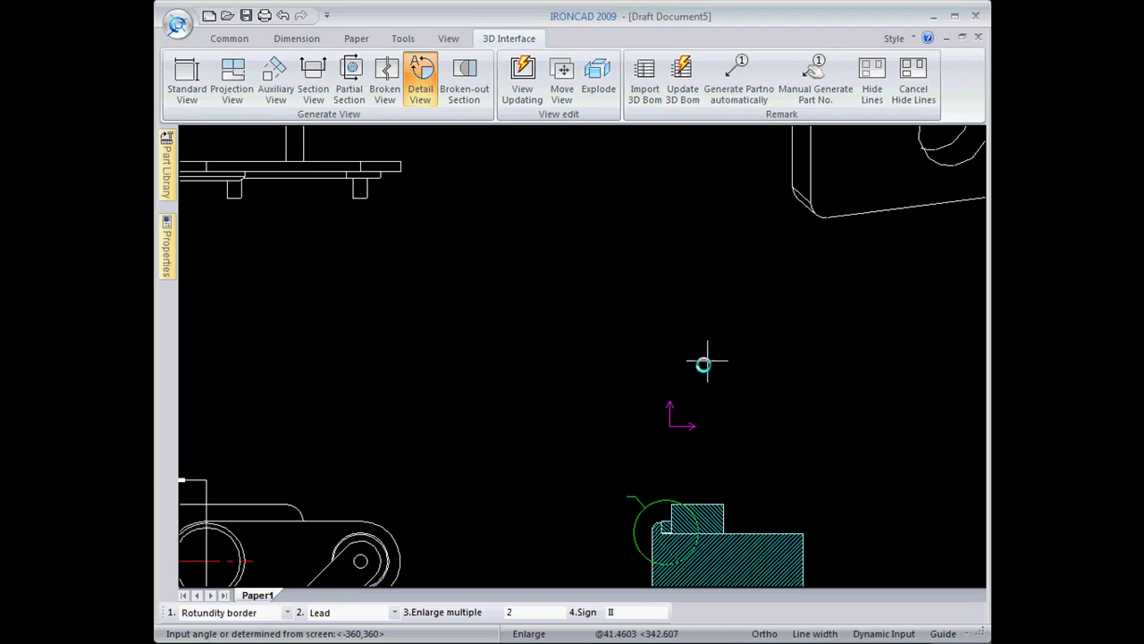
{"action": "left_click", "coordinate": [629, 404]}
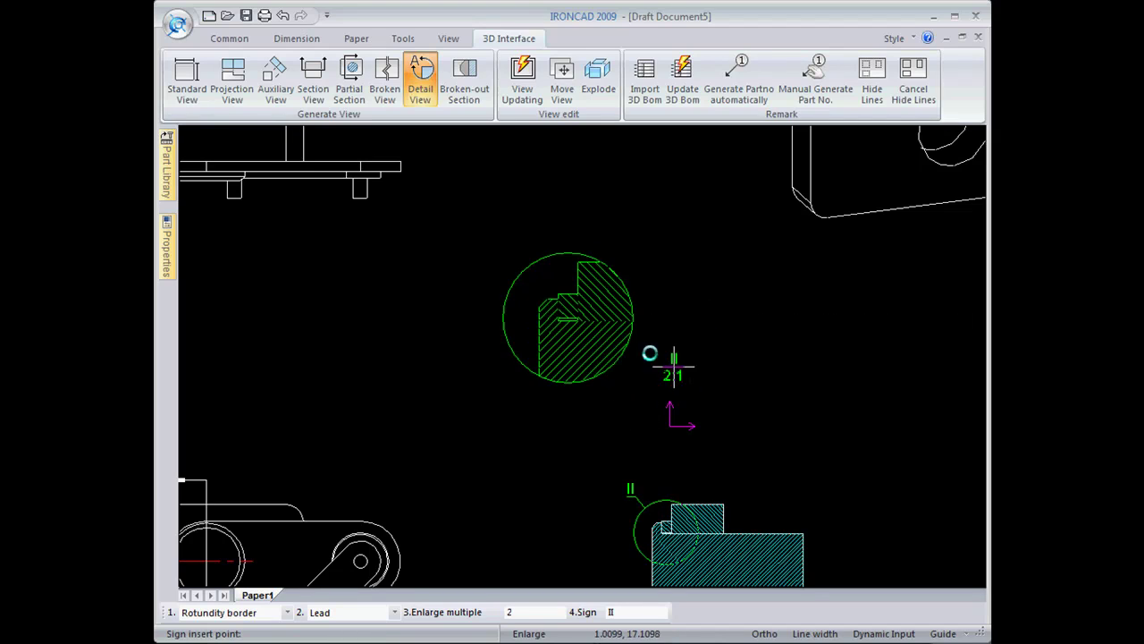
{"action": "left_click", "coordinate": [568, 408]}
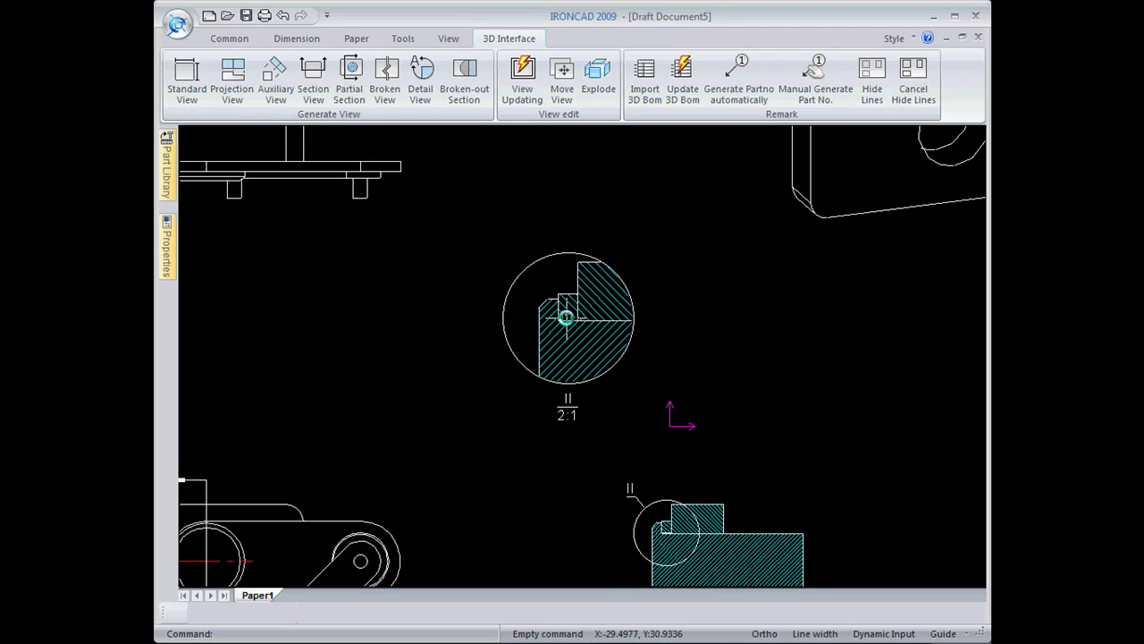
- Dimension the horizontal width of the small hatched block in detail view II, placing the dimension above the circle
{"action": "scroll", "coordinate": [567, 311], "scroll_direction": "up", "scroll_amount": 3}
{"action": "middle_click_drag", "start_coordinate": [567, 311], "coordinate": [633, 431]}
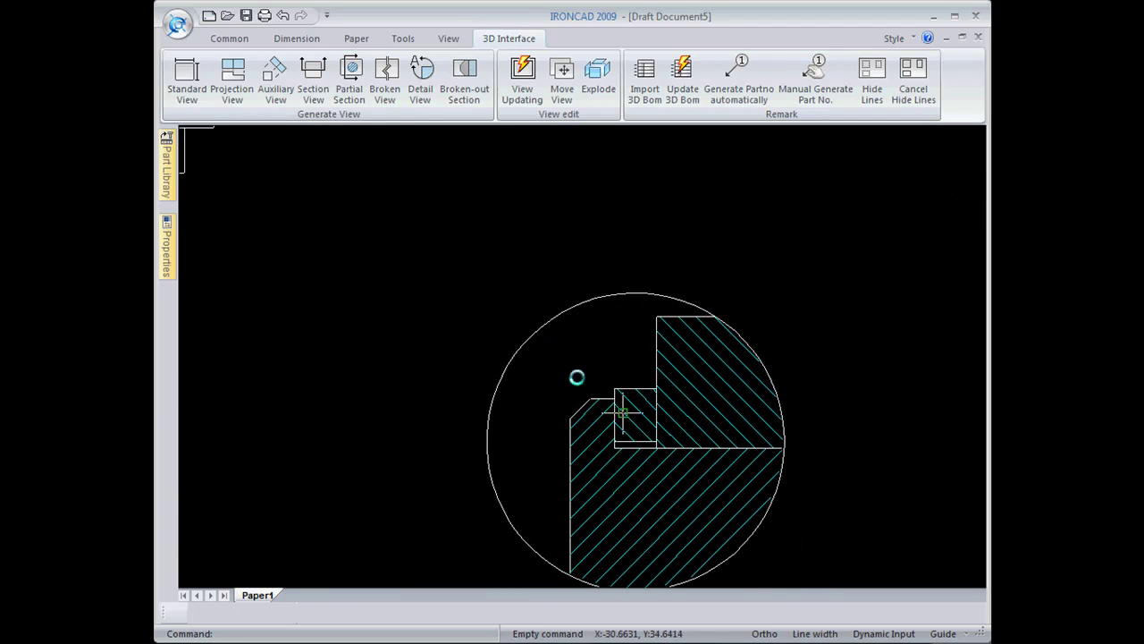
{"action": "left_click", "coordinate": [296, 39]}
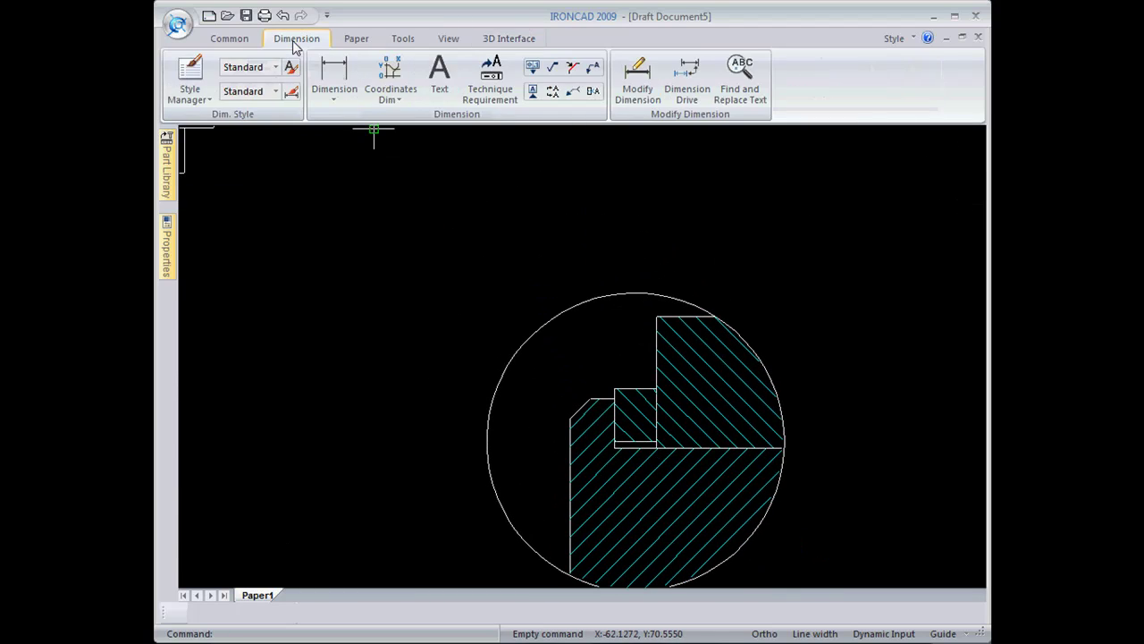
{"action": "left_click", "coordinate": [336, 74]}
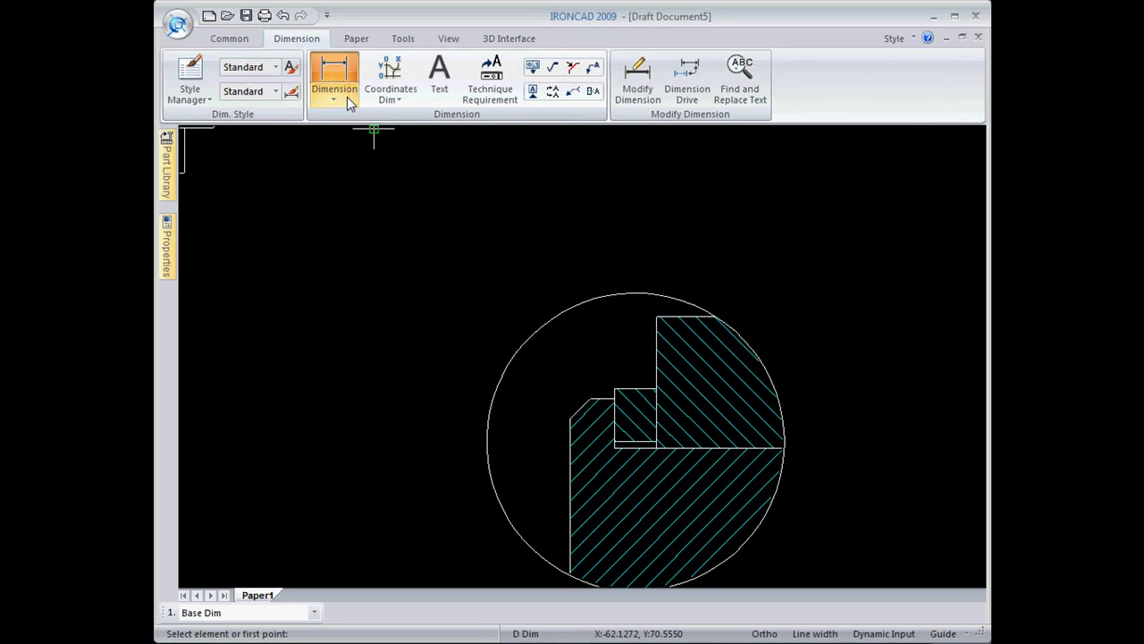
{"action": "left_click", "coordinate": [643, 389]}
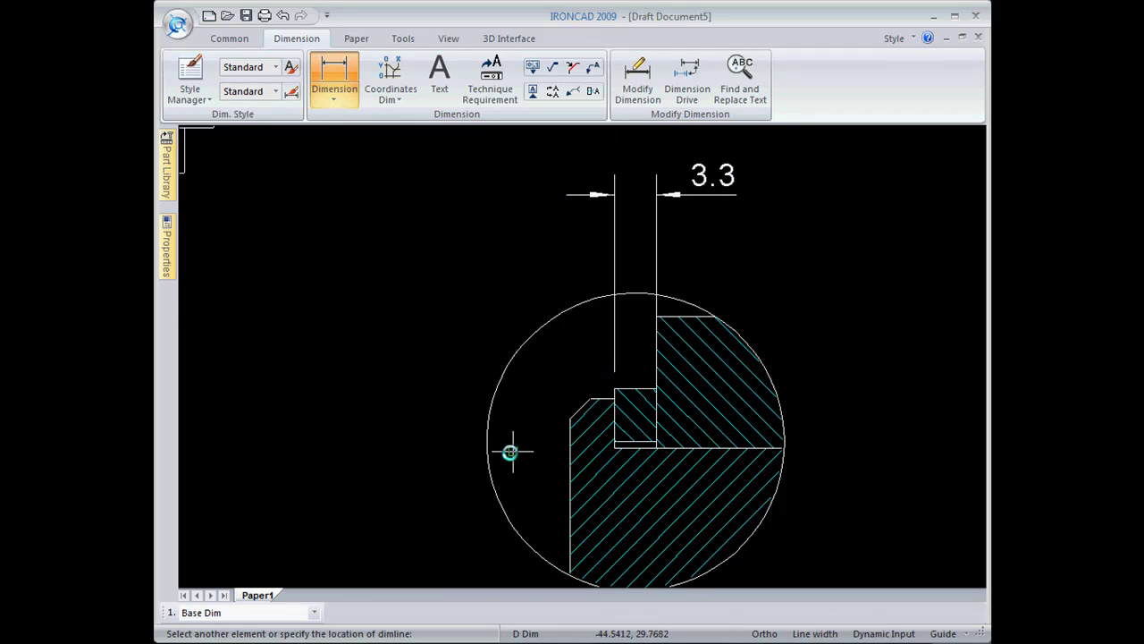
- Dimension the vertical height of the chamfer in detail view II, placing the dimension outside the circle on the chamfer side
{"action": "left_click", "coordinate": [589, 398]}
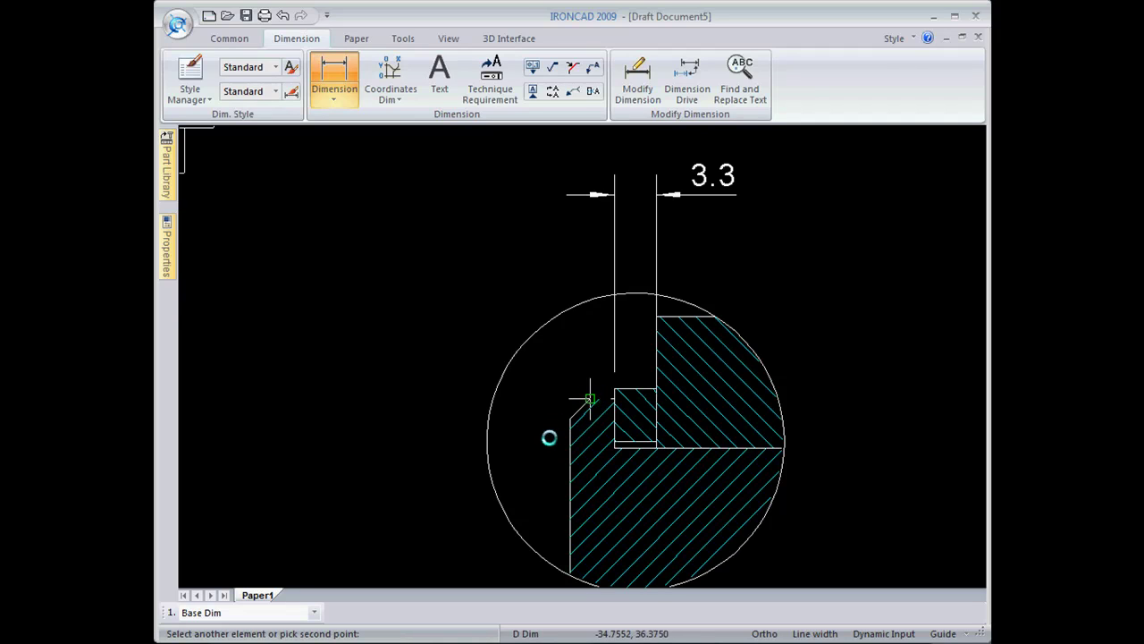
{"action": "left_click", "coordinate": [569, 417]}
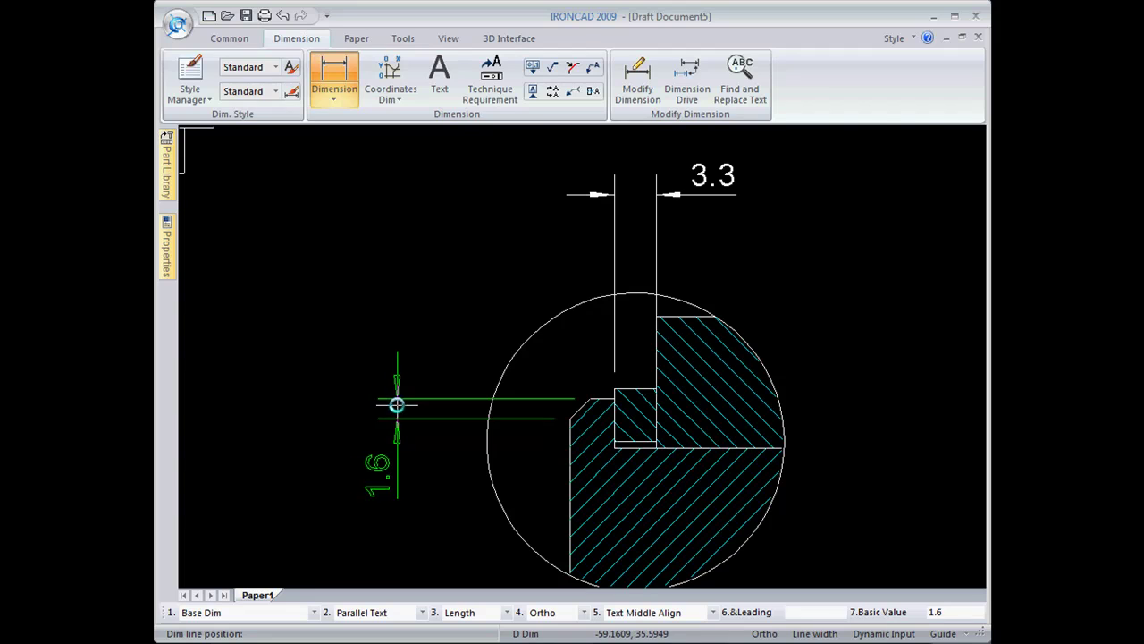
{"action": "left_click", "coordinate": [397, 403]}
- Add a diameter dimension to the outer circle of the primary view's upper-left hole, with its text above the plate
{"action": "scroll", "coordinate": [457, 463], "scroll_direction": "down", "scroll_amount": 3}
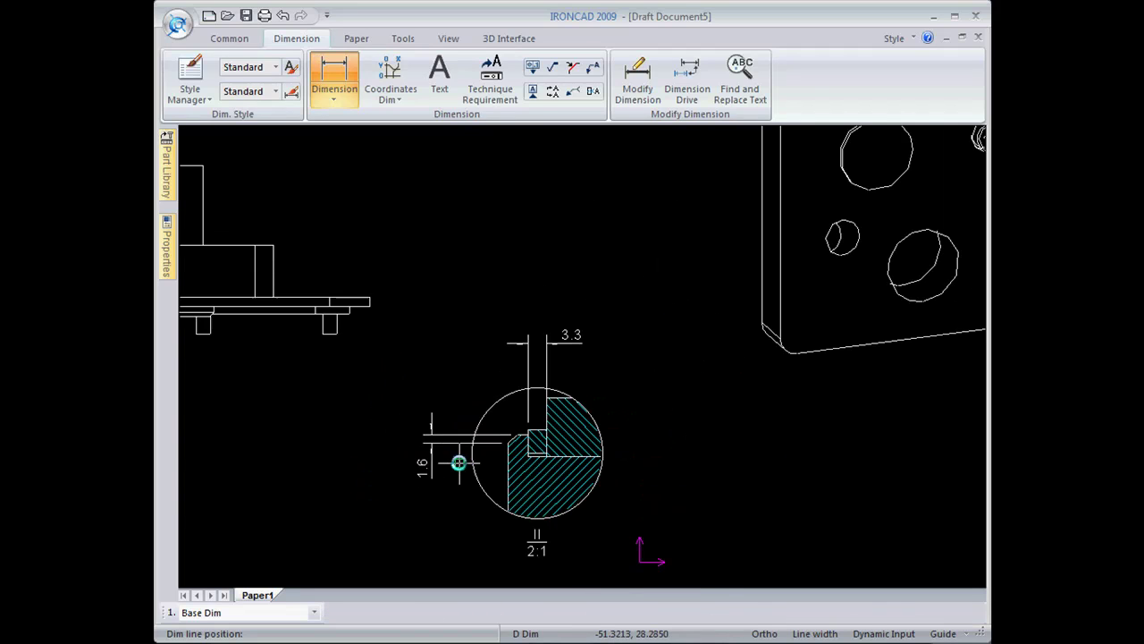
{"action": "scroll", "coordinate": [457, 463], "scroll_direction": "down", "scroll_amount": 2}
{"action": "mouse_move", "coordinate": [403, 501]}
{"action": "middle_mouse_down"}
{"action": "mouse_move", "coordinate": [531, 434]}
{"action": "mouse_move", "coordinate": [671, 281]}
{"action": "middle_mouse_up"}
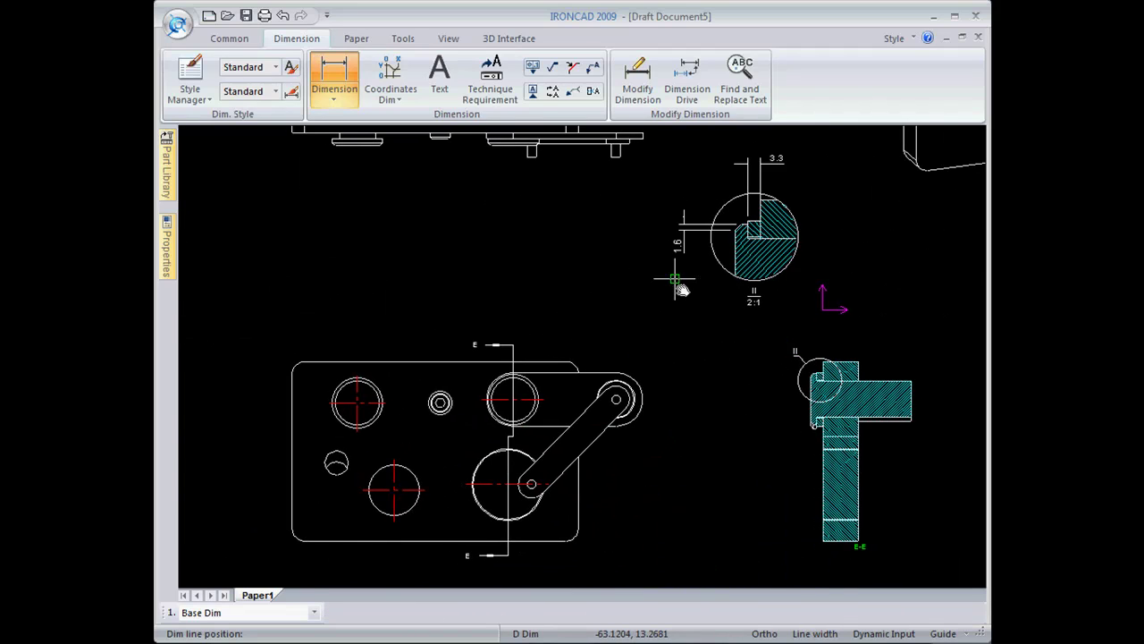
{"action": "middle_click_drag", "start_coordinate": [575, 408], "coordinate": [645, 357]}
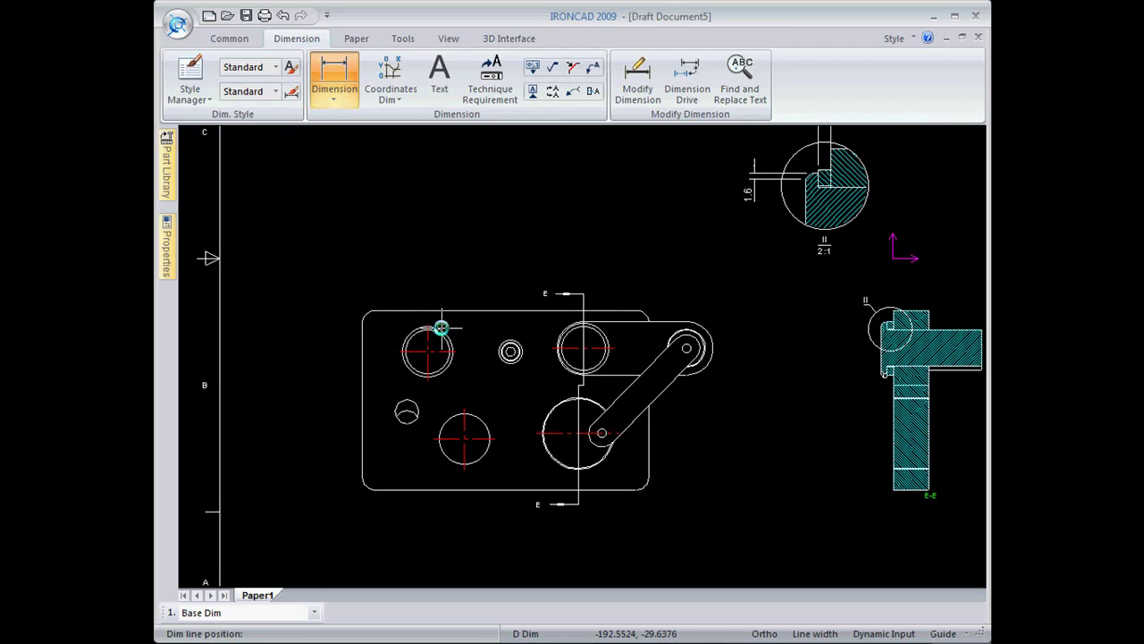
{"action": "left_click", "coordinate": [442, 326]}
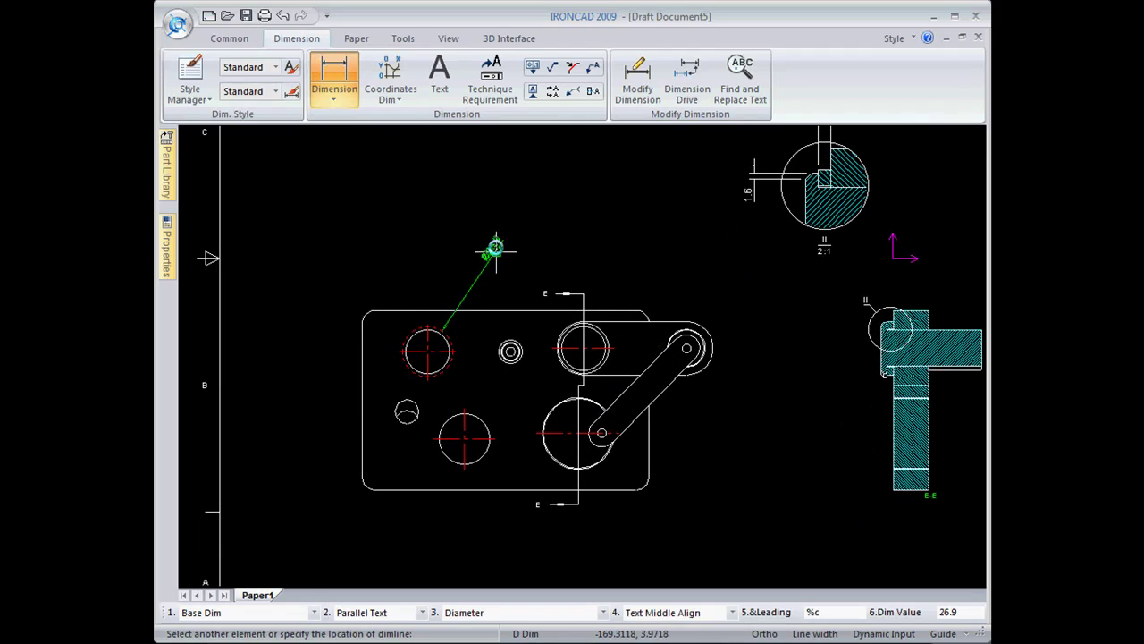
{"action": "left_click", "coordinate": [476, 272]}
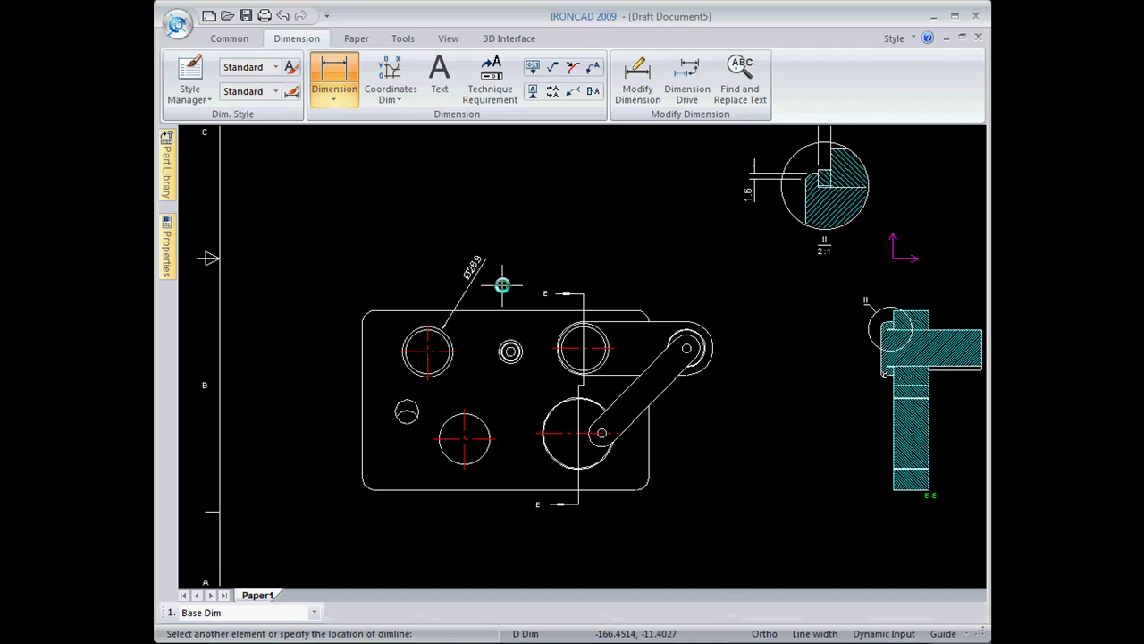
- Add a radius dimension to the base plate's upper-left rounded corner in the primary view, with its text outside the plate
{"action": "scroll", "coordinate": [357, 322], "scroll_direction": "up", "scroll_amount": 4}
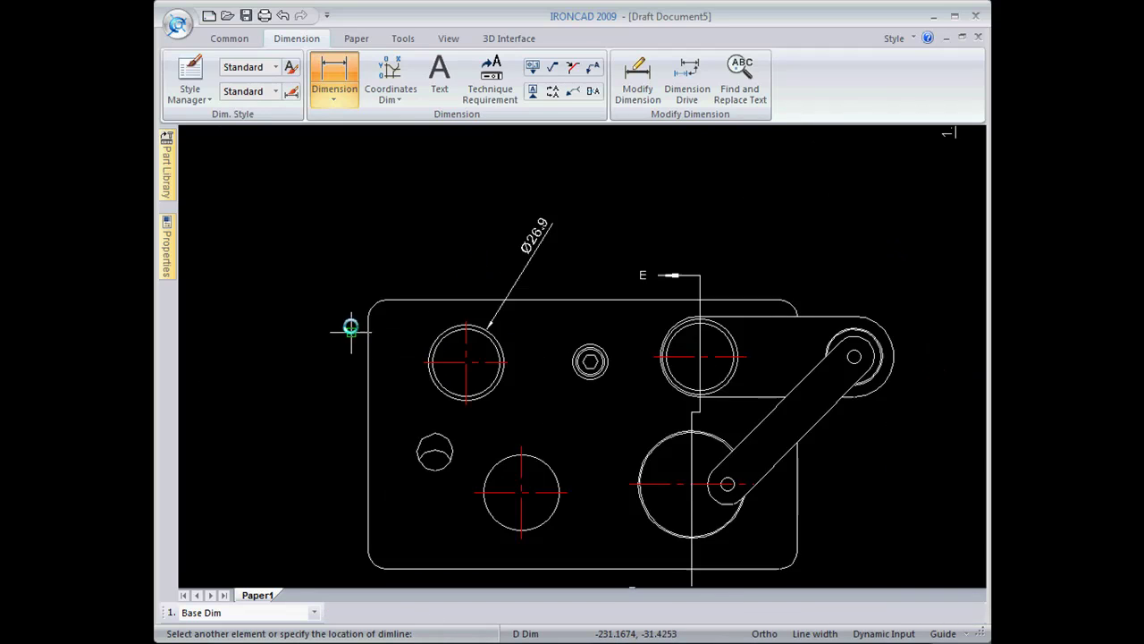
{"action": "left_click", "coordinate": [391, 291]}
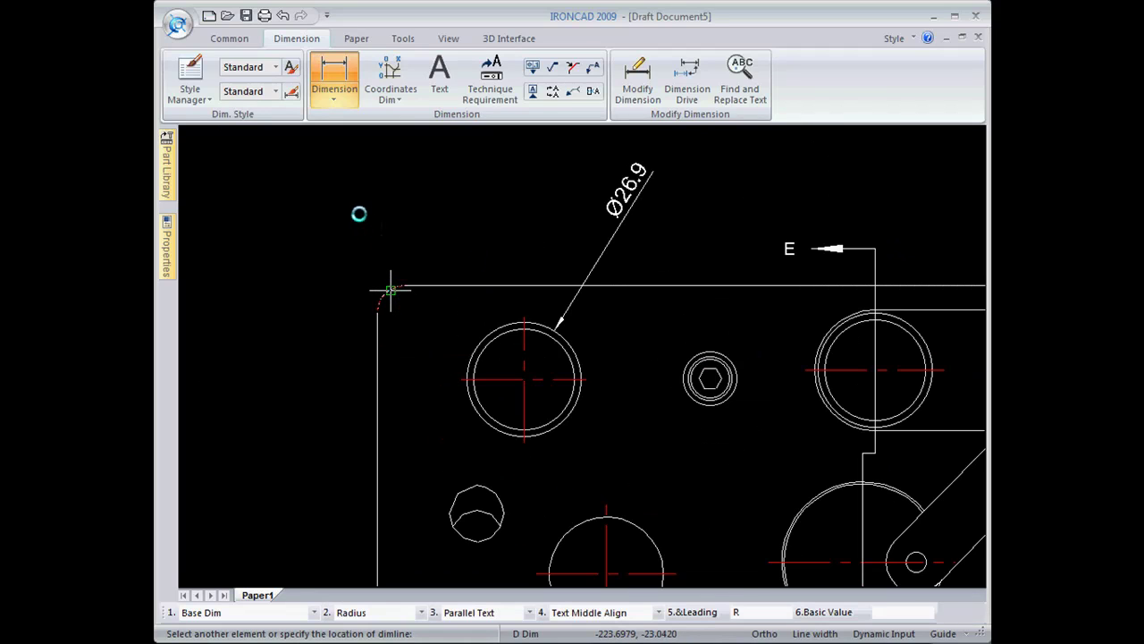
{"action": "left_click", "coordinate": [351, 237]}
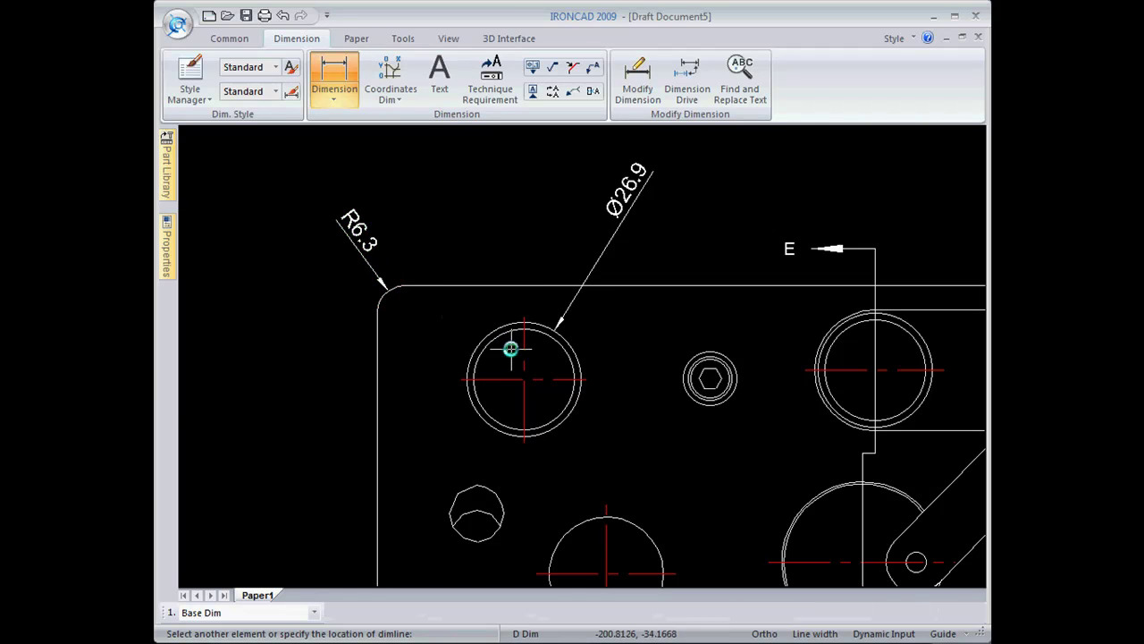
- Exit dimensioning and set the hidden lines of the view above the primary view to Export all in its view properties
{"action": "scroll", "coordinate": [511, 342], "scroll_direction": "down", "scroll_amount": 3}
{"action": "mouse_move", "coordinate": [536, 452]}
{"action": "middle_mouse_down"}
{"action": "mouse_move", "coordinate": [464, 367]}
{"action": "mouse_move", "coordinate": [477, 349]}
{"action": "mouse_move", "coordinate": [451, 374]}
{"action": "middle_mouse_up"}
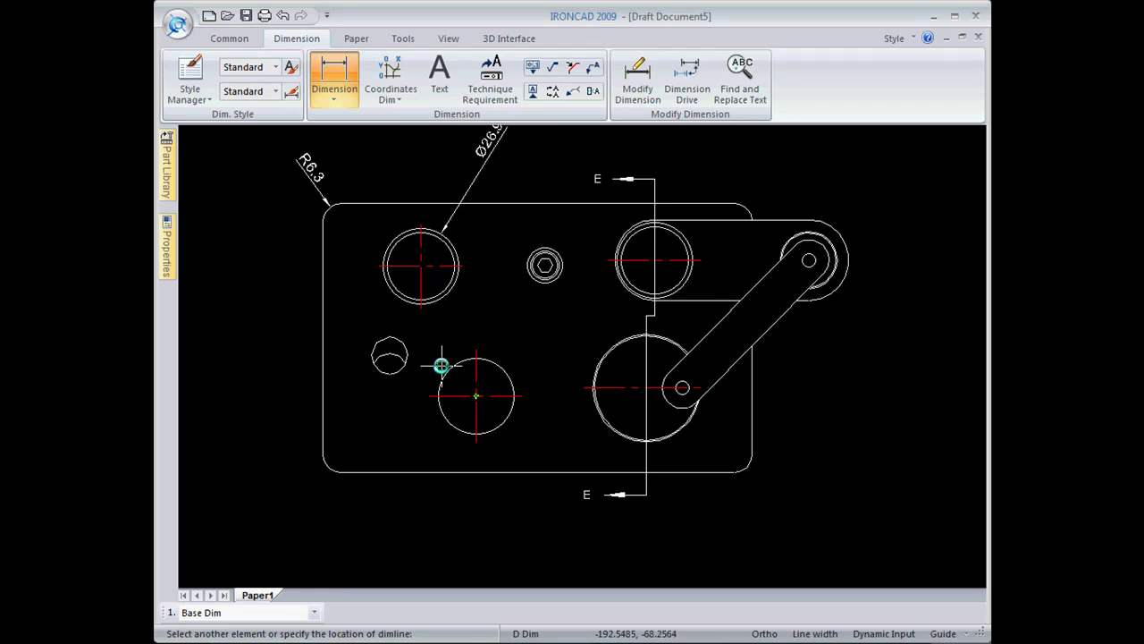
{"action": "scroll", "coordinate": [460, 360], "scroll_direction": "down", "scroll_amount": 4}
{"action": "mouse_move", "coordinate": [510, 414]}
{"action": "middle_mouse_down"}
{"action": "mouse_move", "coordinate": [543, 473]}
{"action": "mouse_move", "coordinate": [506, 524]}
{"action": "mouse_move", "coordinate": [512, 563]}
{"action": "middle_mouse_up"}
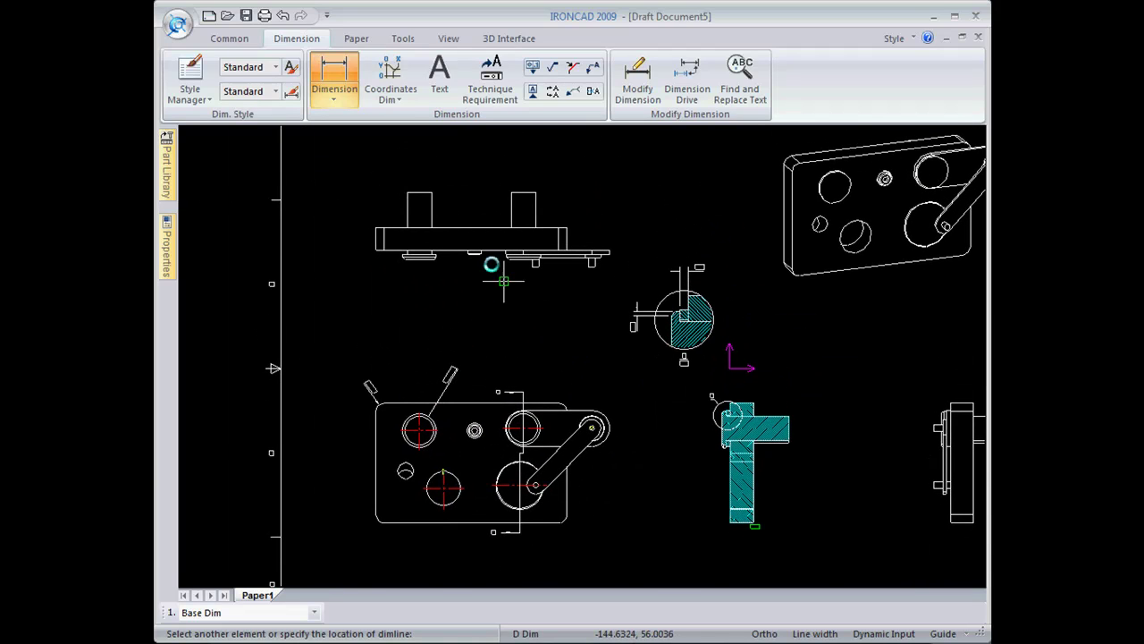
{"action": "left_click", "coordinate": [357, 79]}
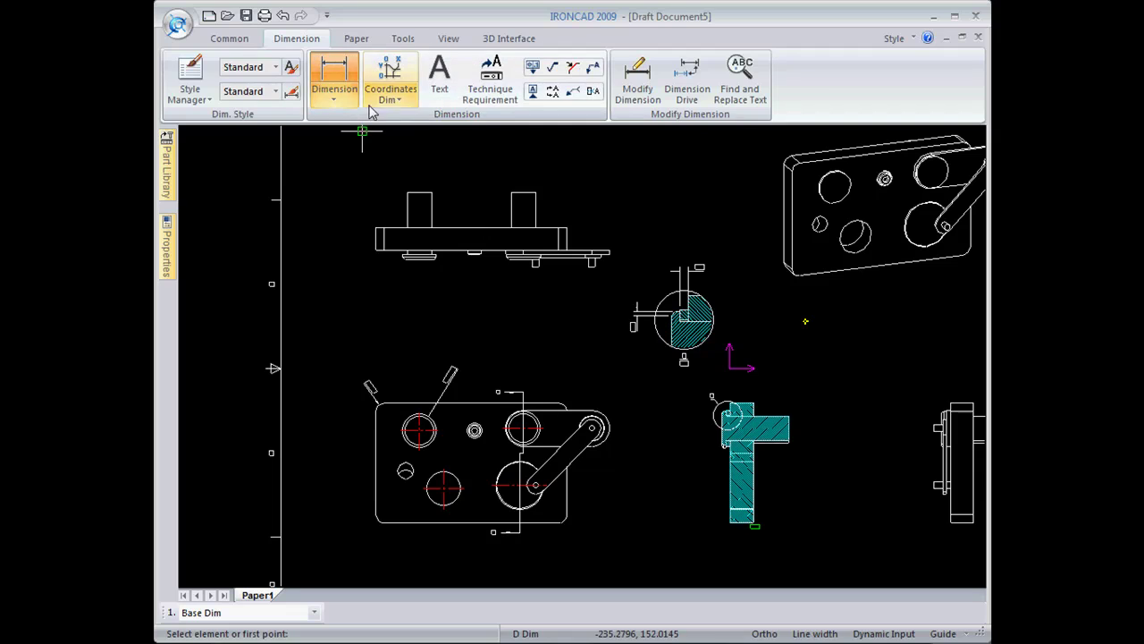
{"action": "key", "text": "Escape"}
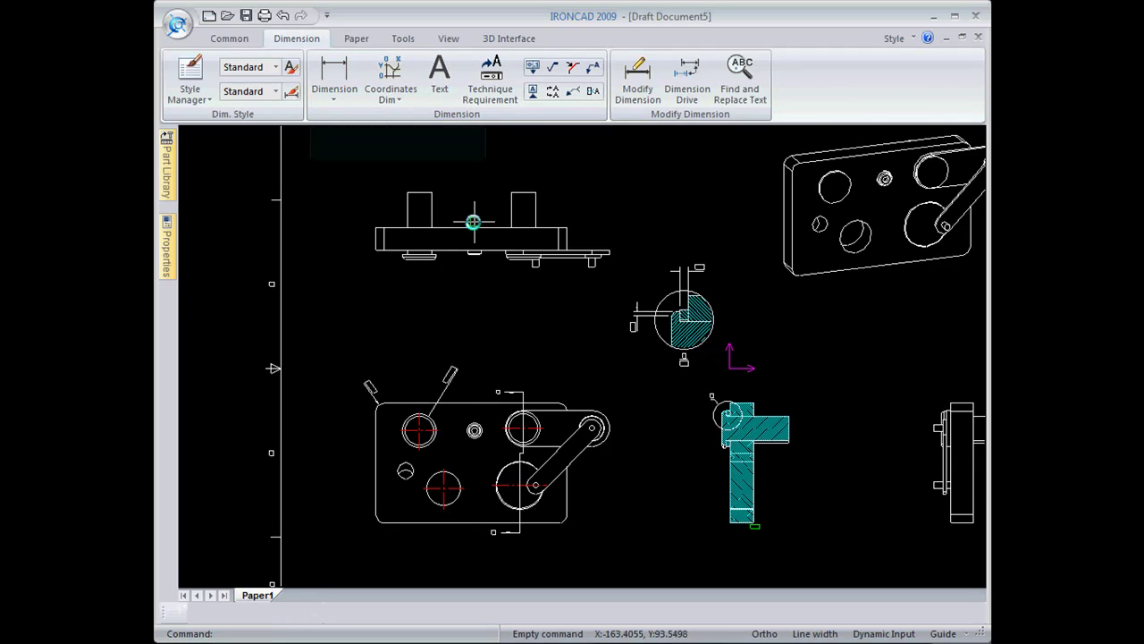
{"action": "left_click", "coordinate": [468, 225]}
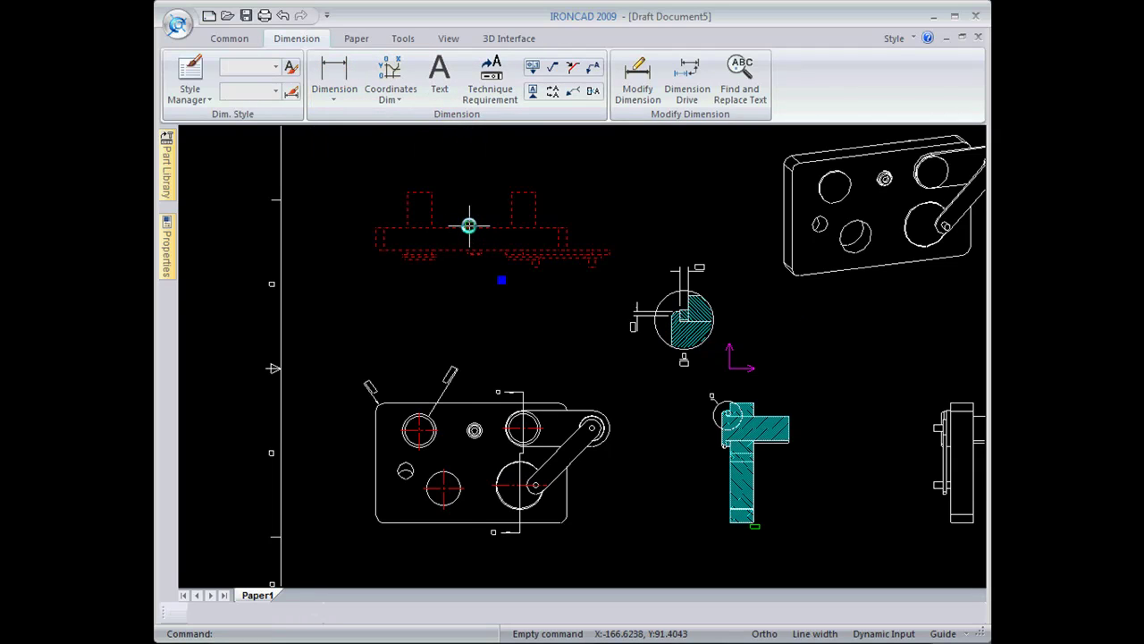
{"action": "right_click", "coordinate": [470, 229]}
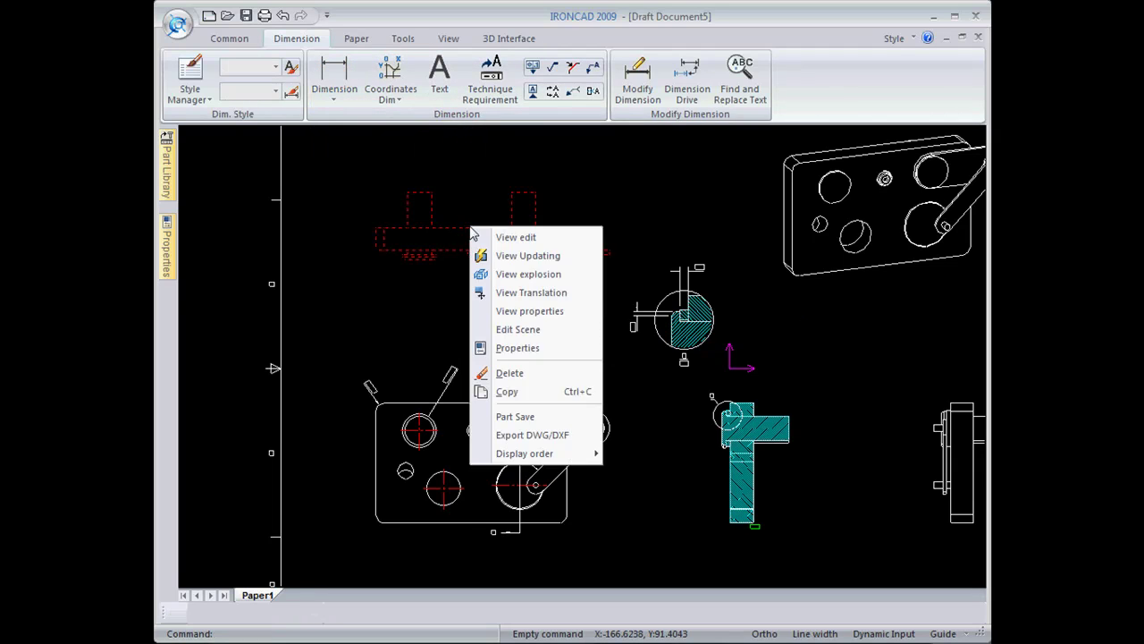
{"action": "left_click", "coordinate": [534, 311]}
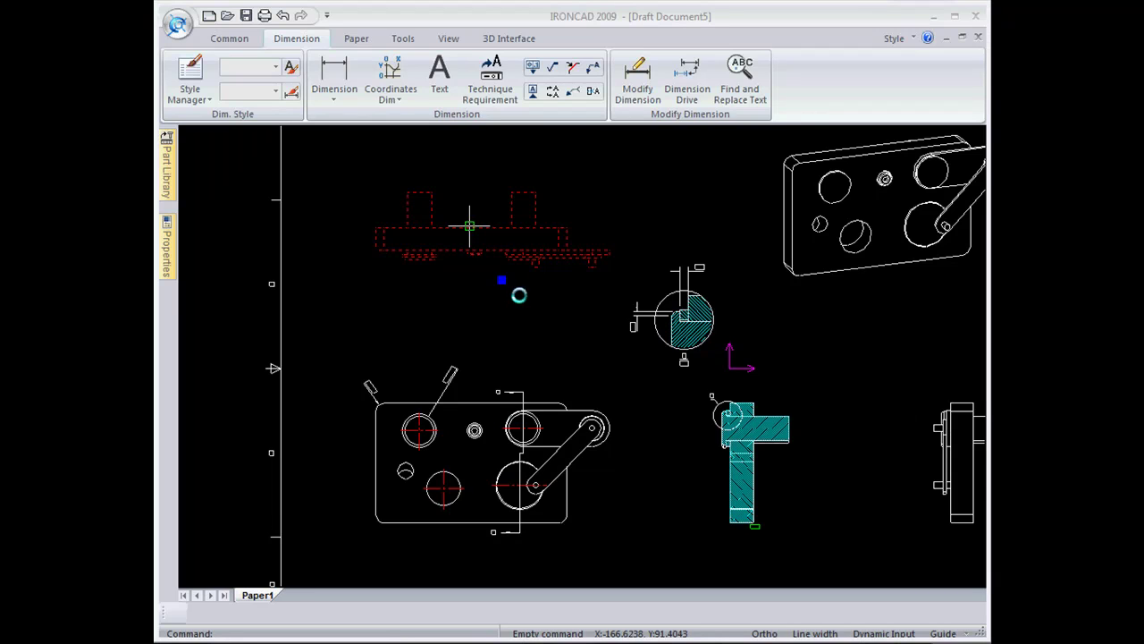
{"action": "left_click", "coordinate": [462, 234]}
{"action": "left_click", "coordinate": [409, 260]}
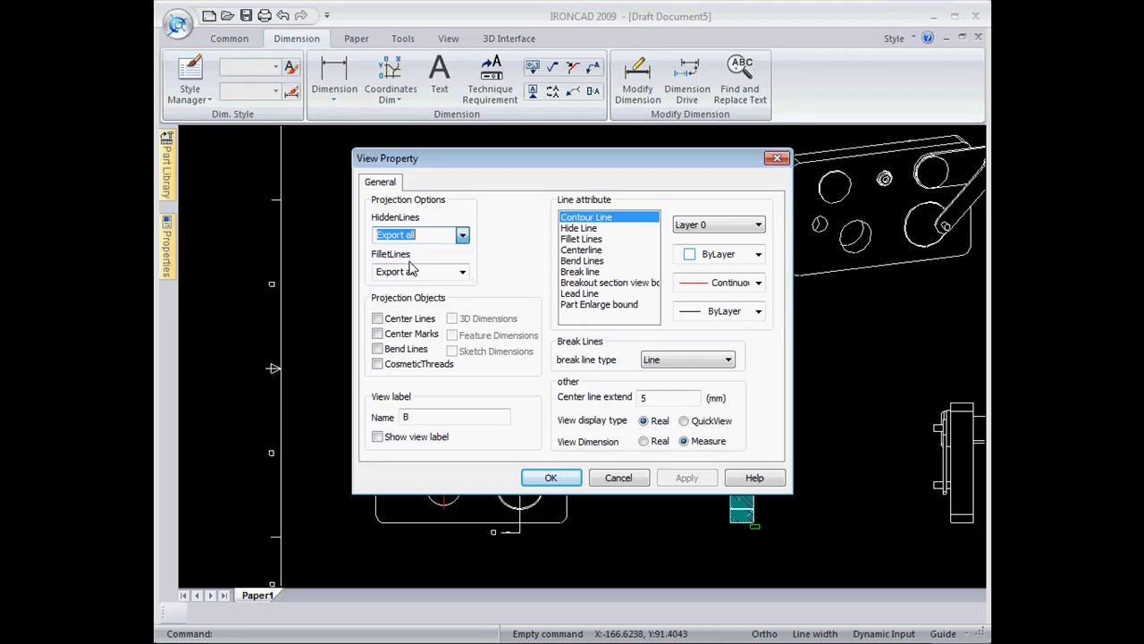
{"action": "left_click", "coordinate": [553, 478]}
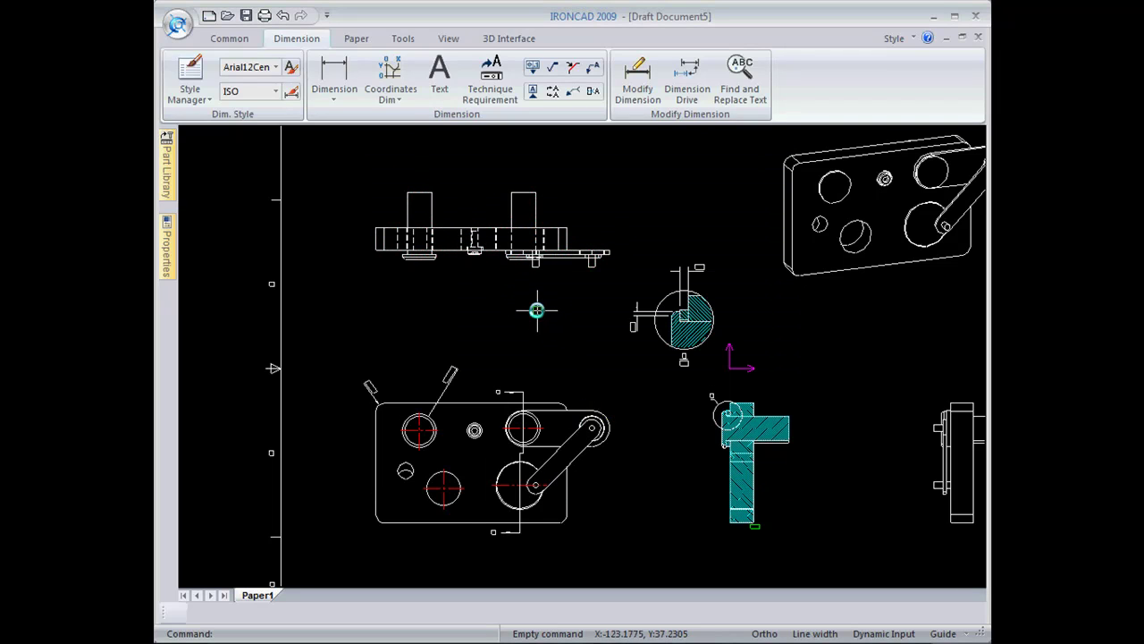
- Import the part-level 3D BOM from p1.ics into the drawing and inspect the table above the title block
{"action": "mouse_move", "coordinate": [569, 350]}
{"action": "middle_mouse_down"}
{"action": "mouse_move", "coordinate": [446, 359]}
{"action": "mouse_move", "coordinate": [433, 338]}
{"action": "middle_mouse_up"}
{"action": "key", "text": "F8"}
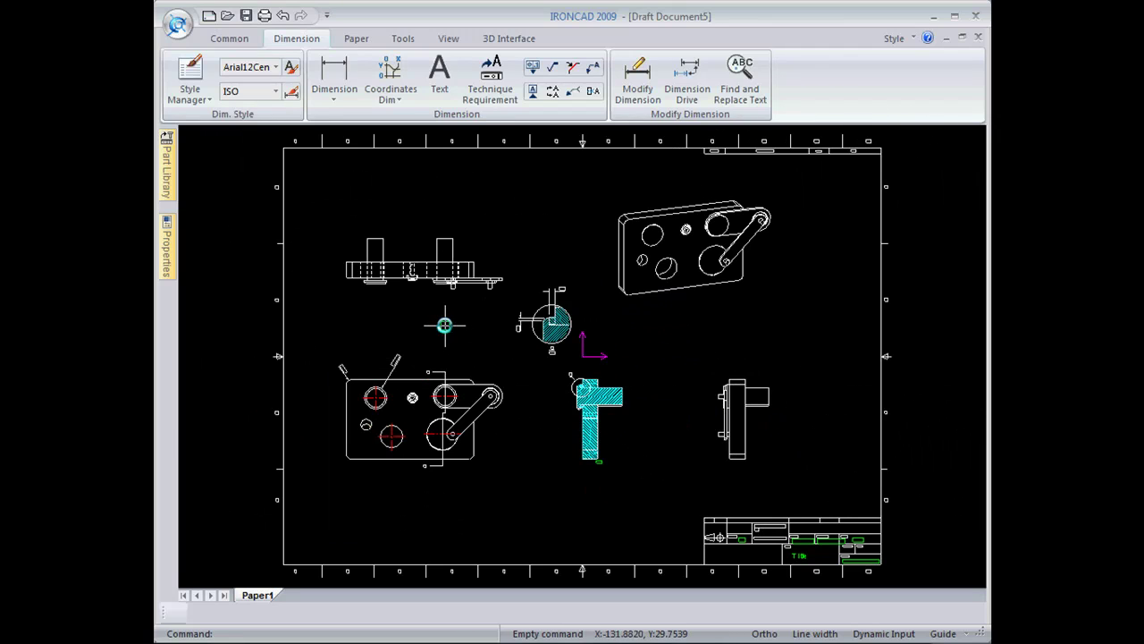
{"action": "left_click", "coordinate": [522, 41]}
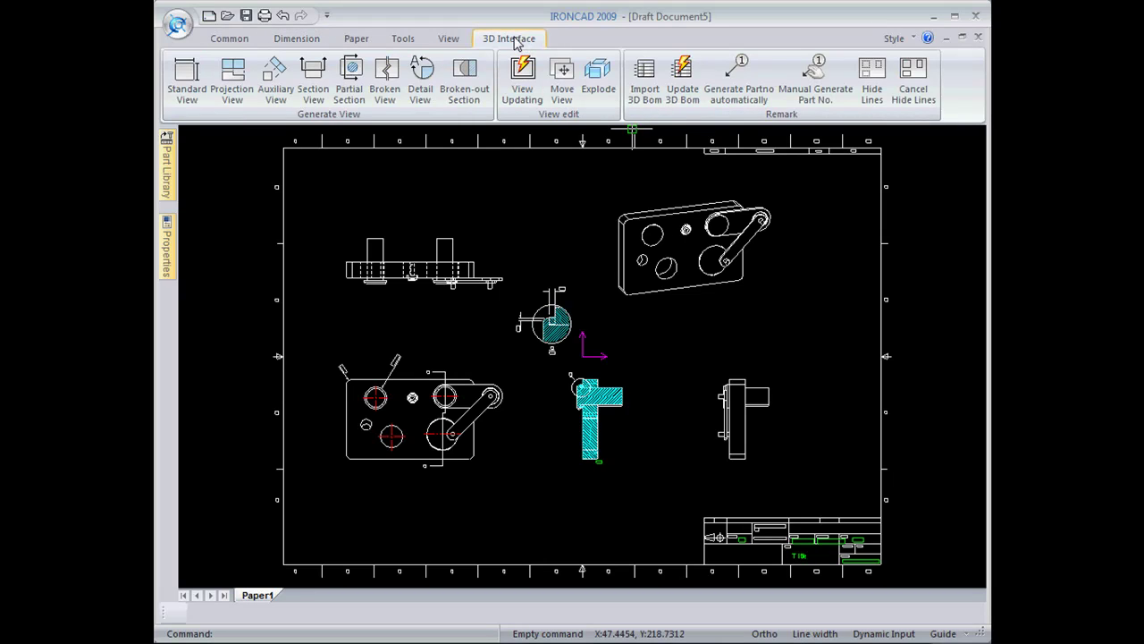
{"action": "left_click", "coordinate": [645, 80]}
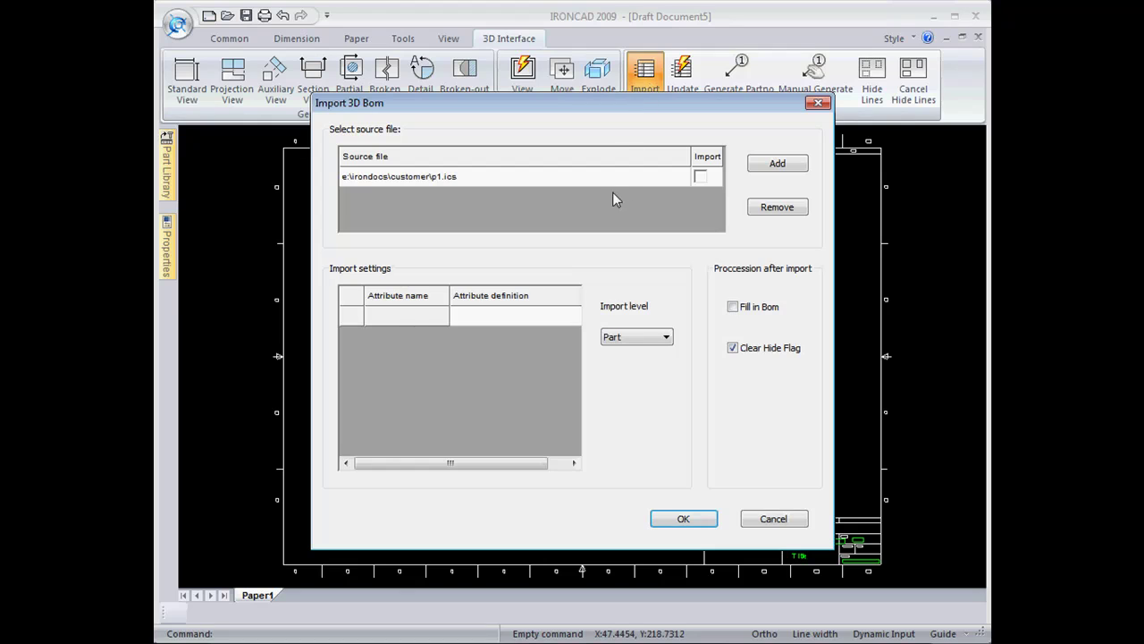
{"action": "left_click", "coordinate": [701, 177]}
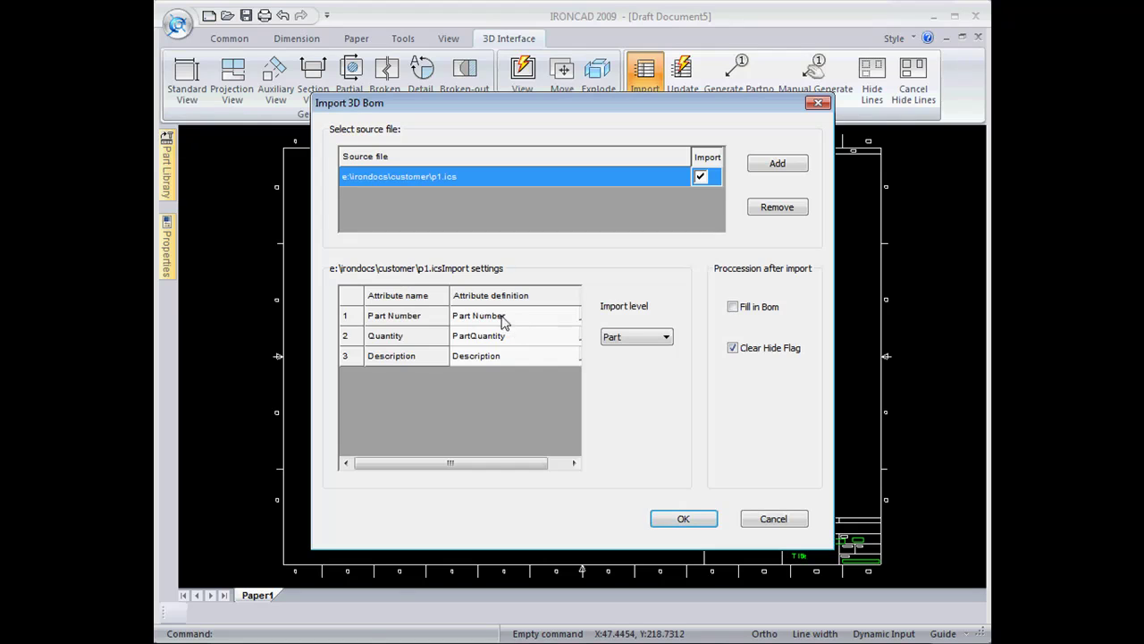
{"action": "left_click", "coordinate": [681, 522]}
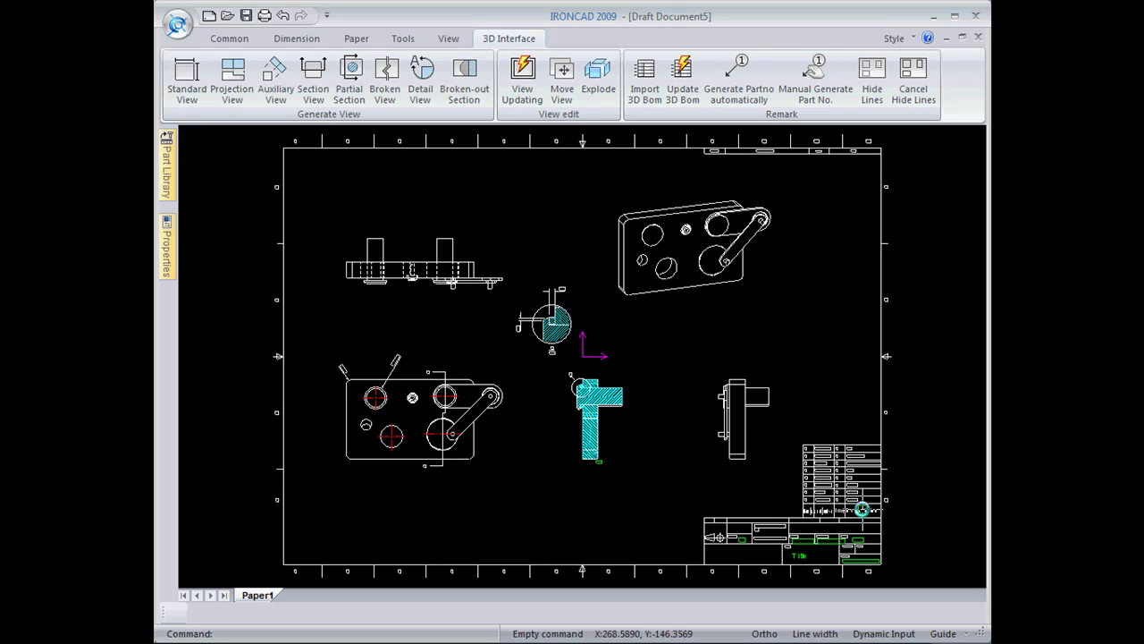
{"action": "scroll", "coordinate": [831, 477], "scroll_direction": "up", "scroll_amount": 5}
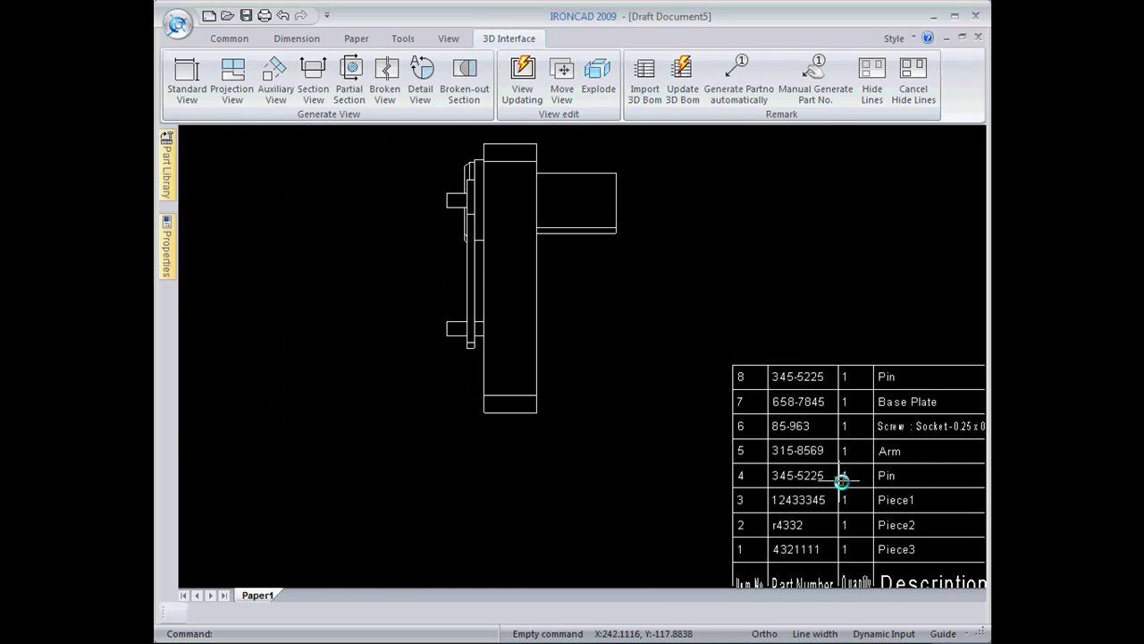
{"action": "mouse_move", "coordinate": [843, 477]}
{"action": "middle_mouse_down"}
{"action": "mouse_move", "coordinate": [723, 516]}
{"action": "mouse_move", "coordinate": [726, 496]}
{"action": "middle_mouse_up"}
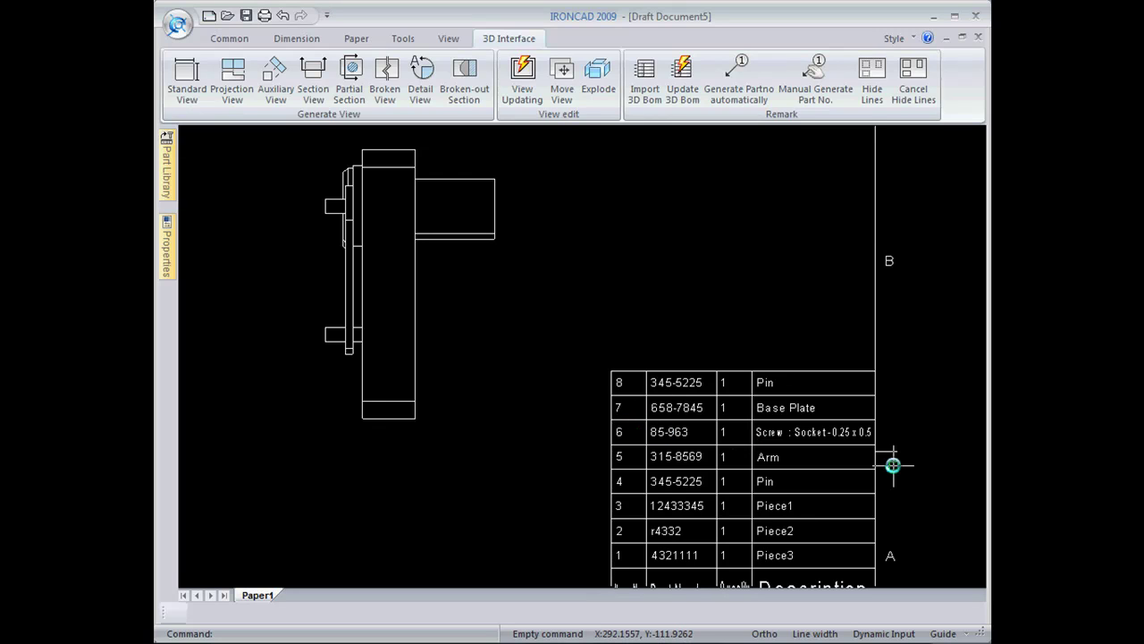
- Manually attach single-segment part number leaders to the upper link, the diagonal arm and the base plate in the isometric view
{"action": "mouse_move", "coordinate": [703, 248]}
{"action": "middle_mouse_down"}
{"action": "mouse_move", "coordinate": [832, 489]}
{"action": "mouse_move", "coordinate": [685, 322]}
{"action": "mouse_move", "coordinate": [810, 376]}
{"action": "mouse_move", "coordinate": [738, 444]}
{"action": "mouse_move", "coordinate": [728, 427]}
{"action": "middle_mouse_up"}
{"action": "scroll", "coordinate": [809, 376], "scroll_direction": "down", "scroll_amount": 3}
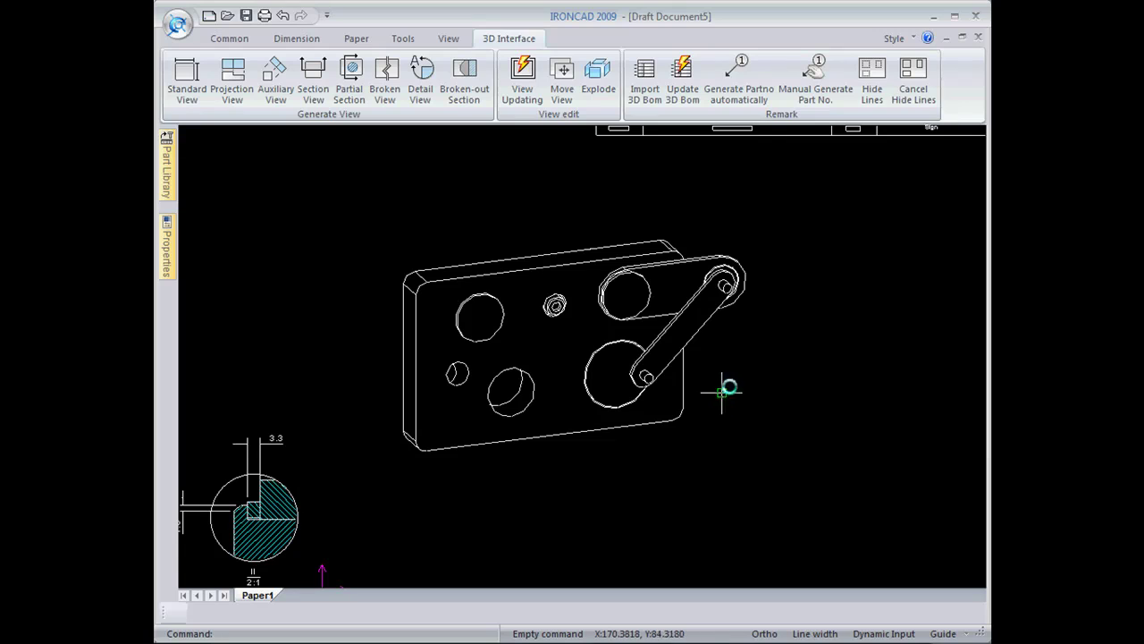
{"action": "left_click", "coordinate": [819, 79]}
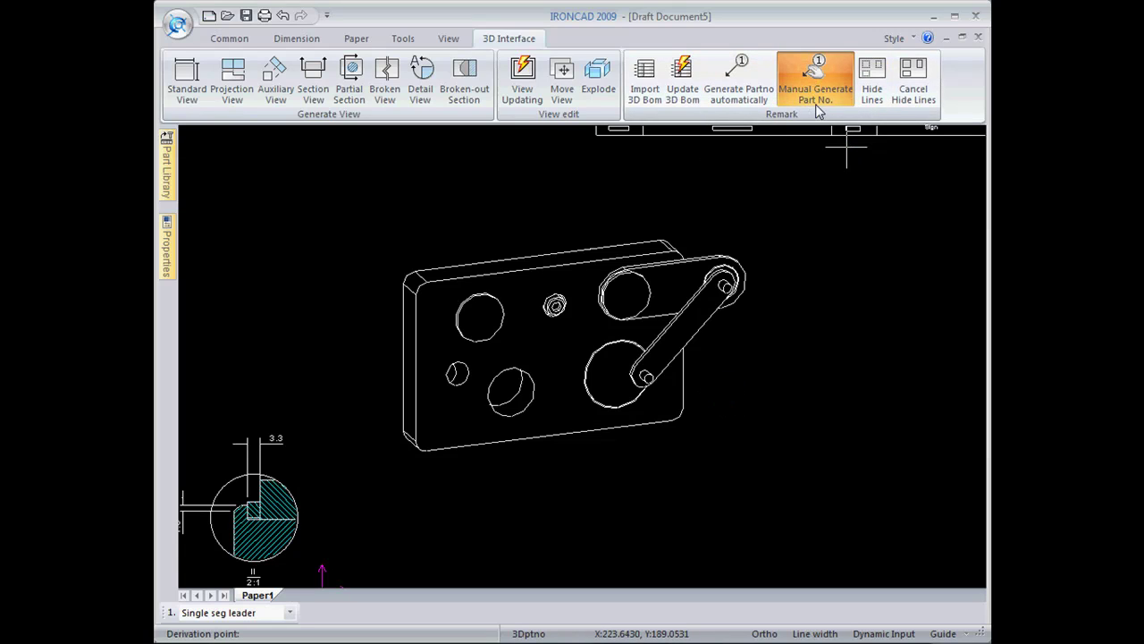
{"action": "left_click", "coordinate": [738, 261]}
{"action": "left_click", "coordinate": [786, 229]}
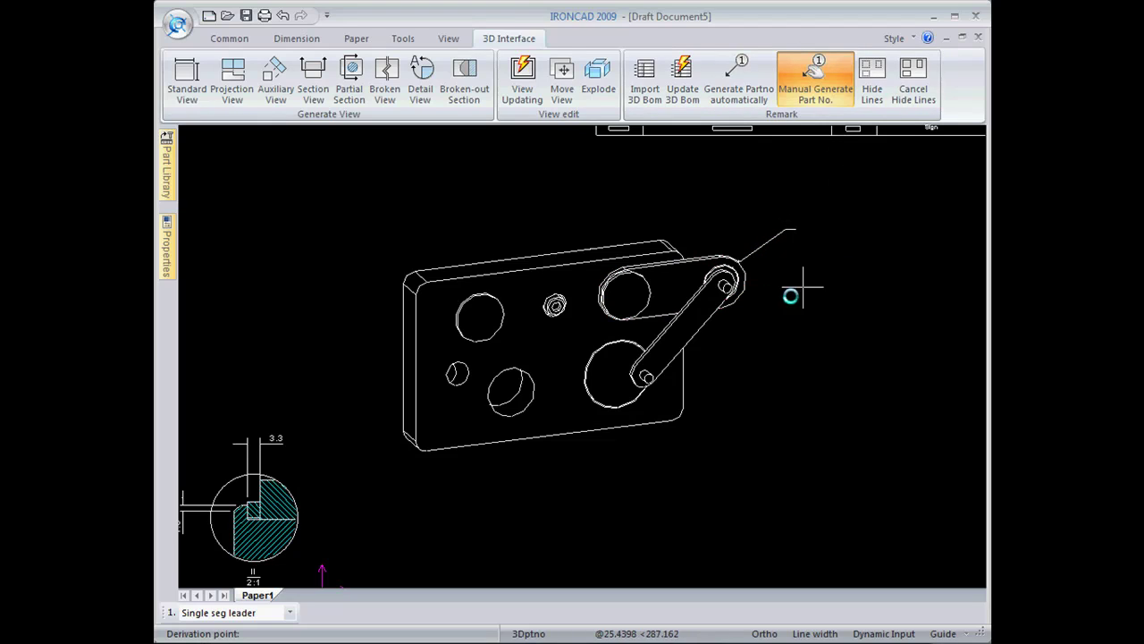
{"action": "left_click", "coordinate": [698, 332]}
{"action": "left_click", "coordinate": [771, 367]}
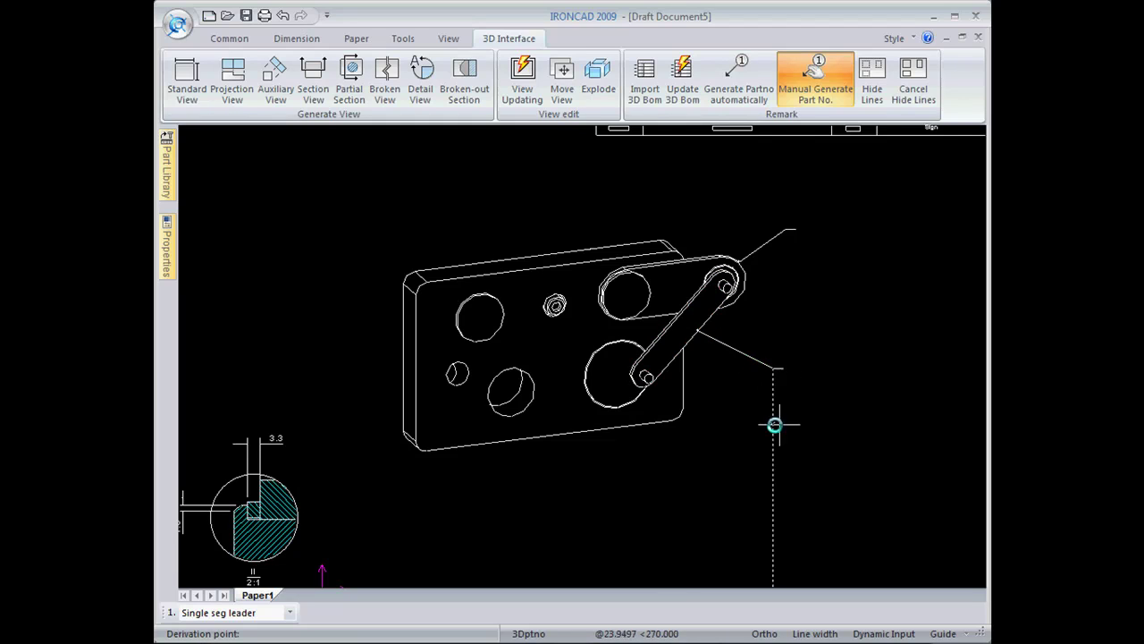
{"action": "left_click", "coordinate": [660, 426]}
{"action": "left_click", "coordinate": [710, 462]}
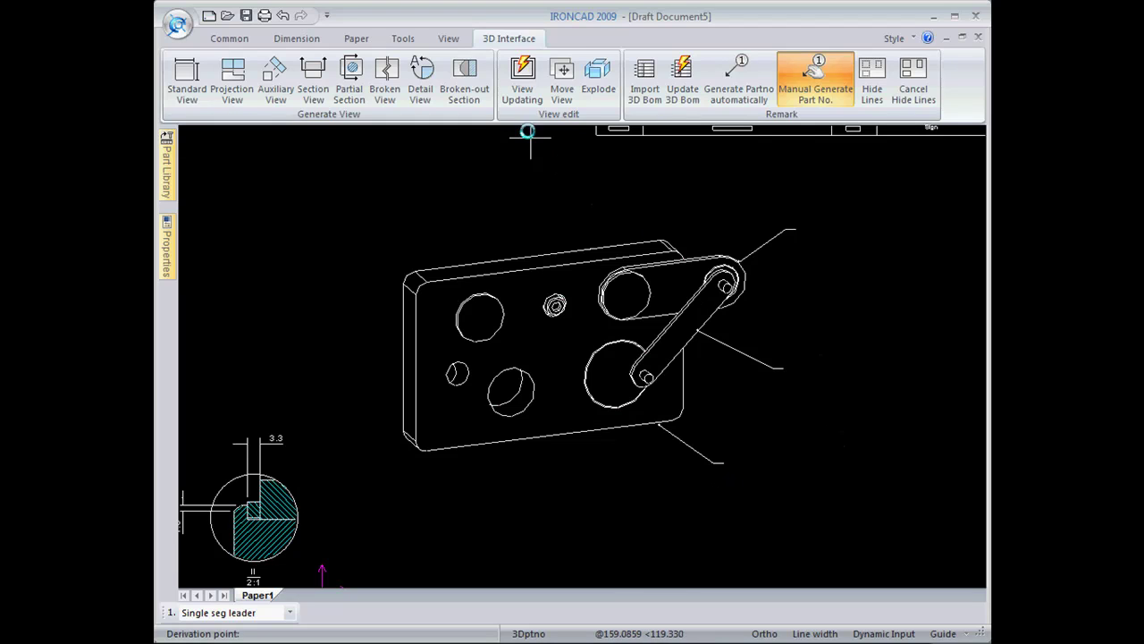
- Change the Standard part number style's first characteristic from Part No. to Item No. and apply it to the drawing
{"action": "left_click", "coordinate": [403, 39]}
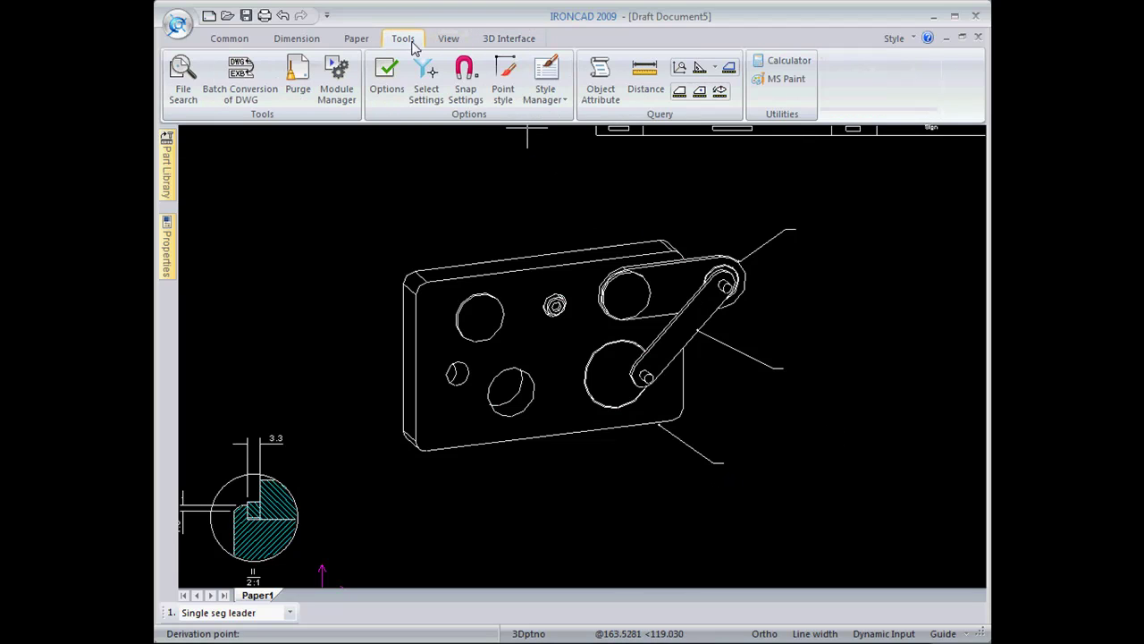
{"action": "left_click", "coordinate": [547, 78]}
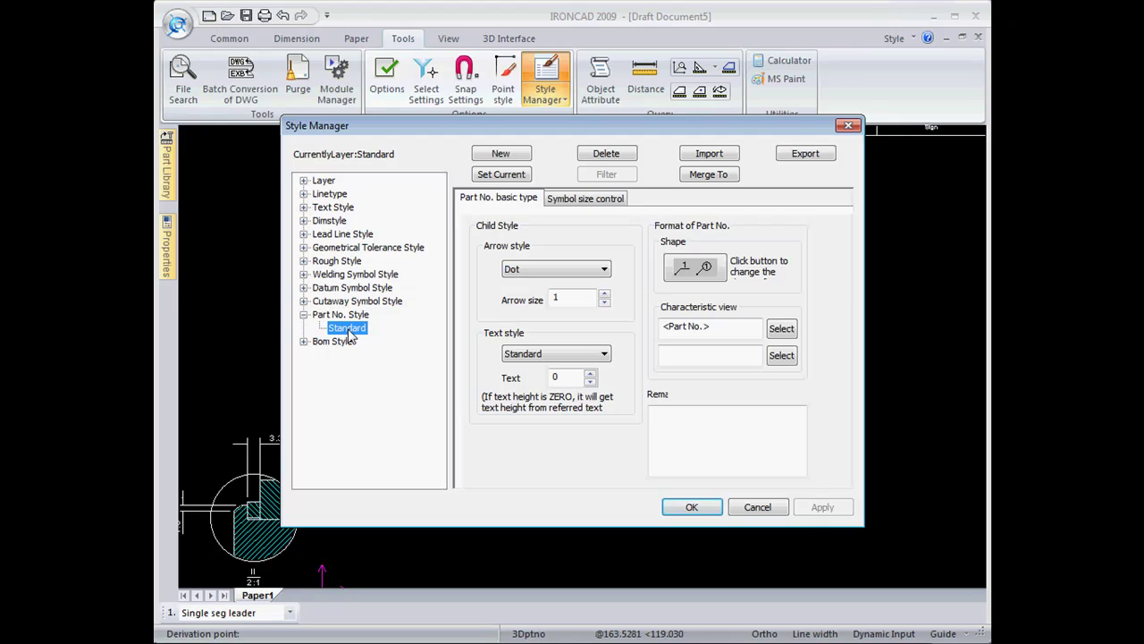
{"action": "left_click_drag", "start_coordinate": [731, 328], "coordinate": [592, 335]}
{"action": "key", "text": "Delete"}
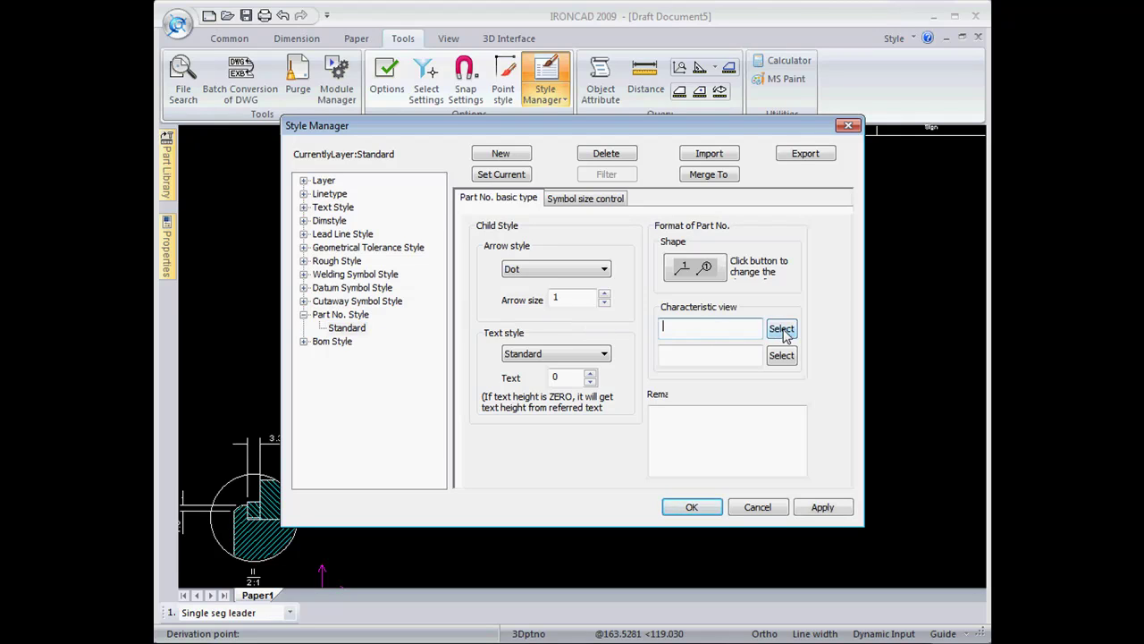
{"action": "left_click", "coordinate": [781, 329]}
{"action": "left_click", "coordinate": [515, 291]}
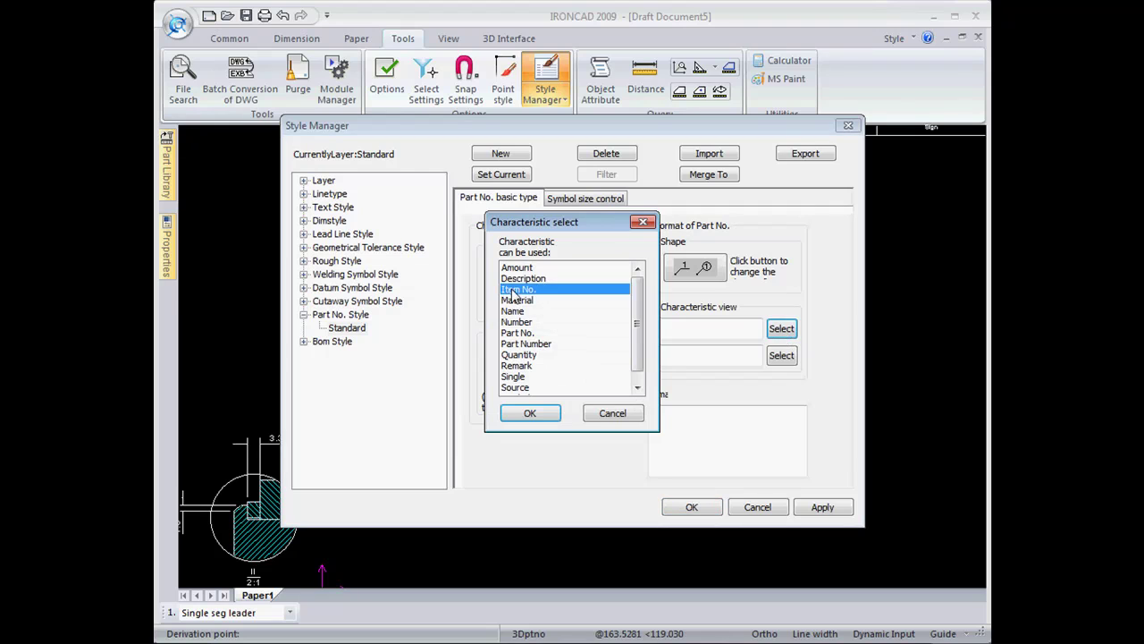
{"action": "left_click", "coordinate": [532, 413]}
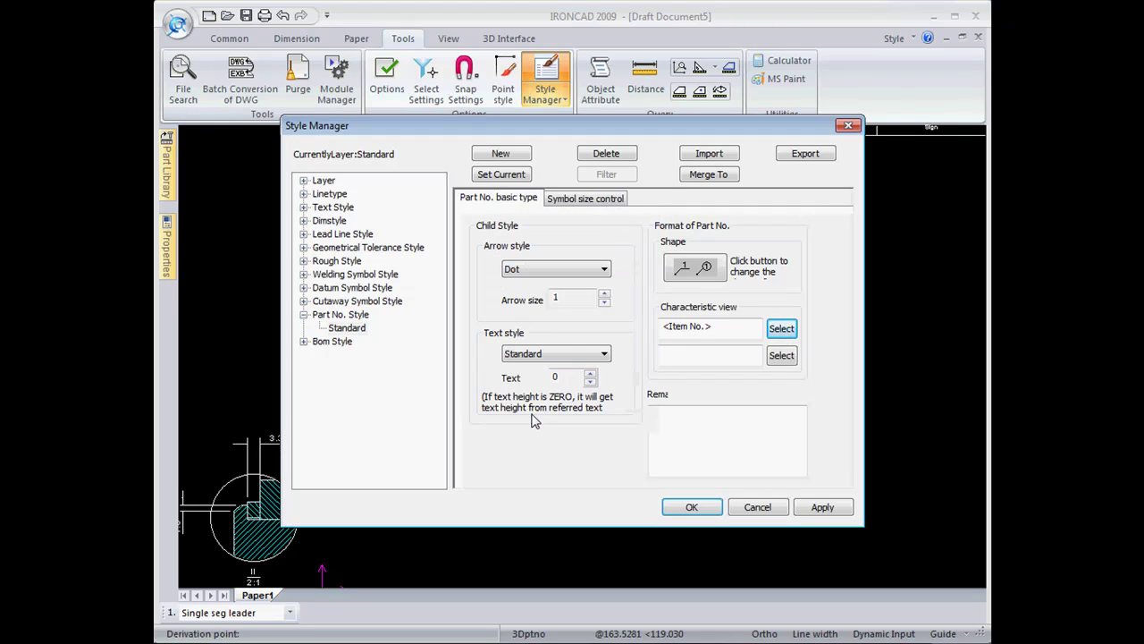
{"action": "left_click", "coordinate": [692, 507]}
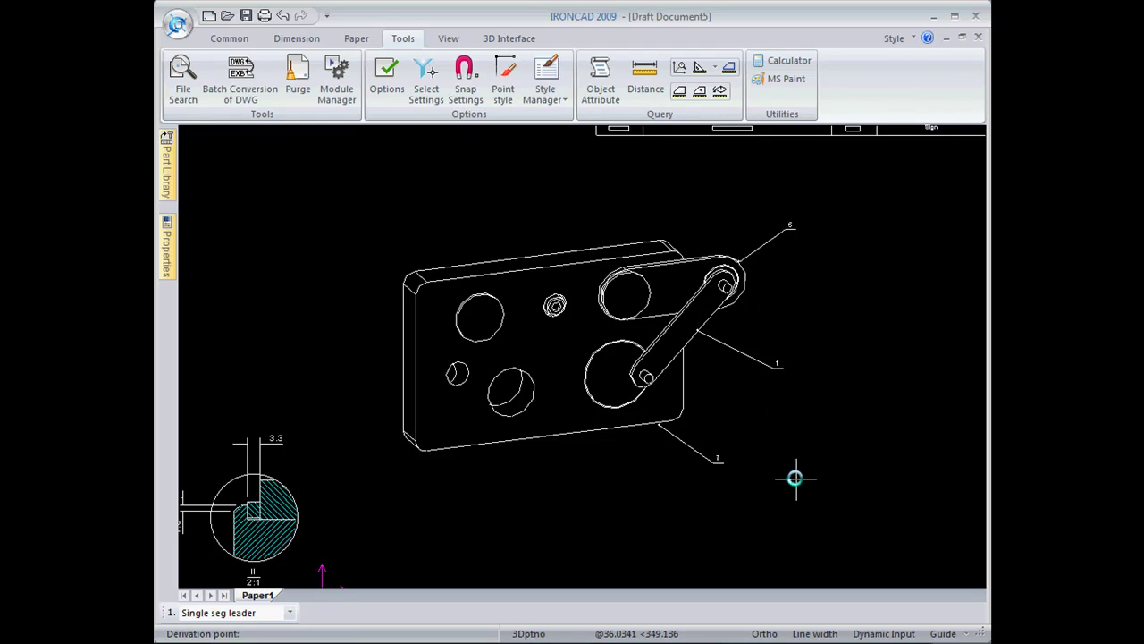
- Inspect the leader numbers on the isometric view and show the whole drawing sheet
{"action": "scroll", "coordinate": [783, 463], "scroll_direction": "down", "scroll_amount": 2}
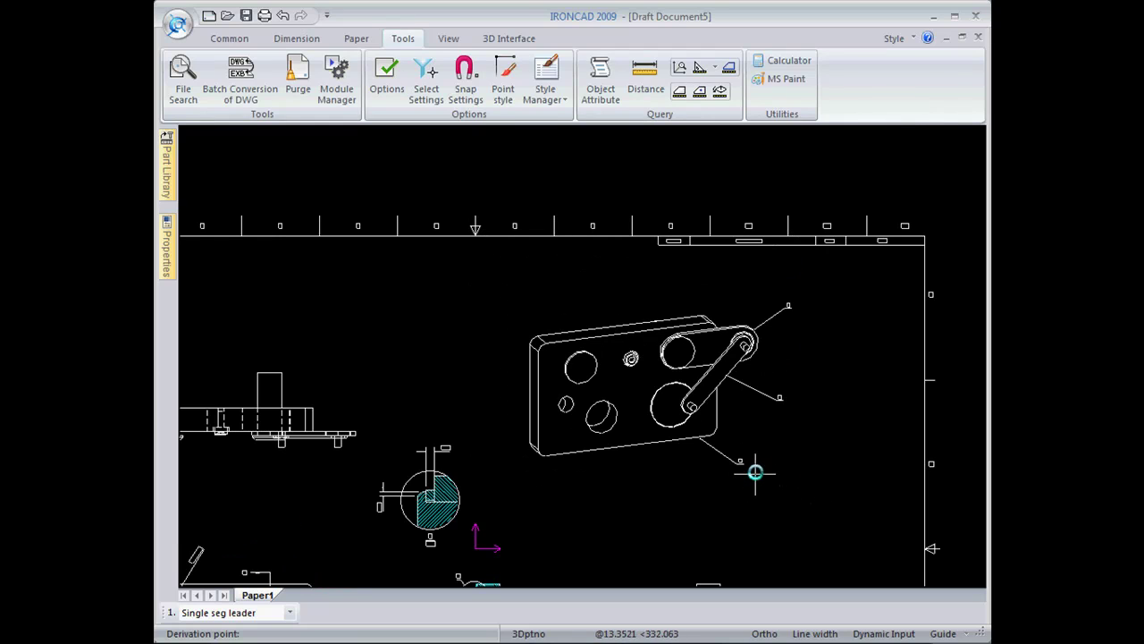
{"action": "scroll", "coordinate": [753, 476], "scroll_direction": "up", "scroll_amount": 2}
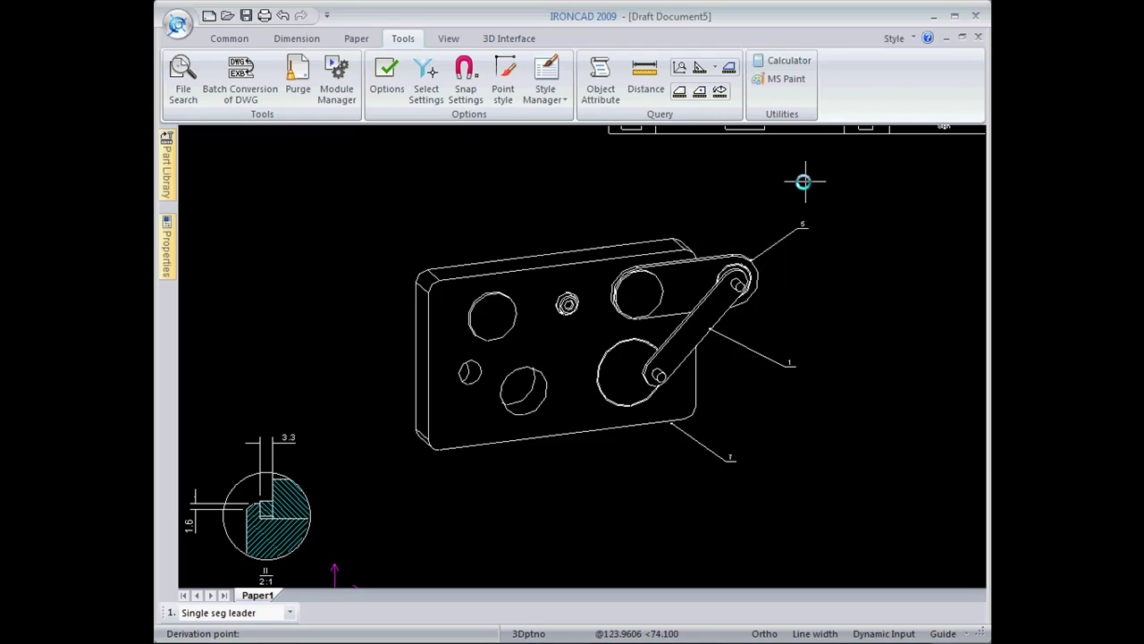
{"action": "middle_click_drag", "start_coordinate": [797, 431], "coordinate": [789, 415]}
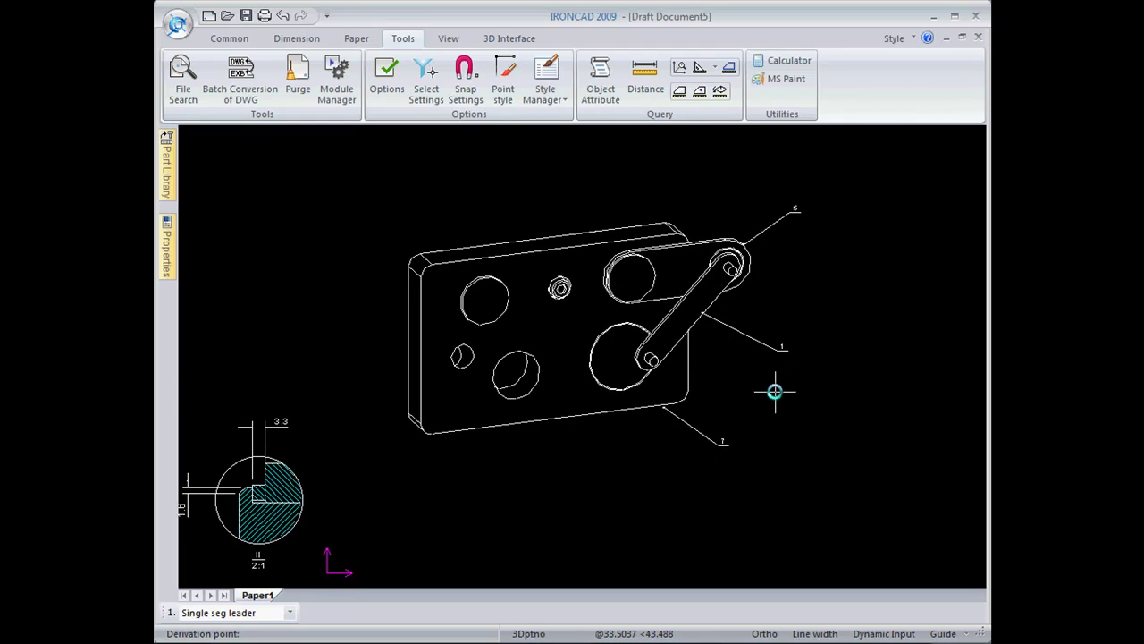
{"action": "scroll", "coordinate": [774, 390], "scroll_direction": "down", "scroll_amount": 2}
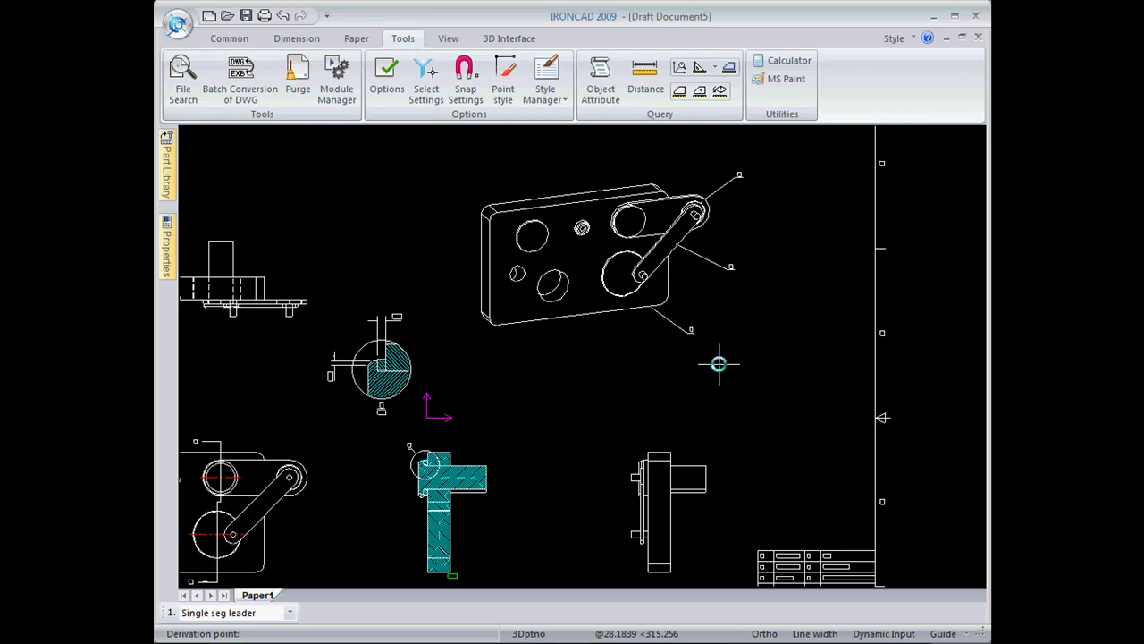
{"action": "key", "text": "F3"}
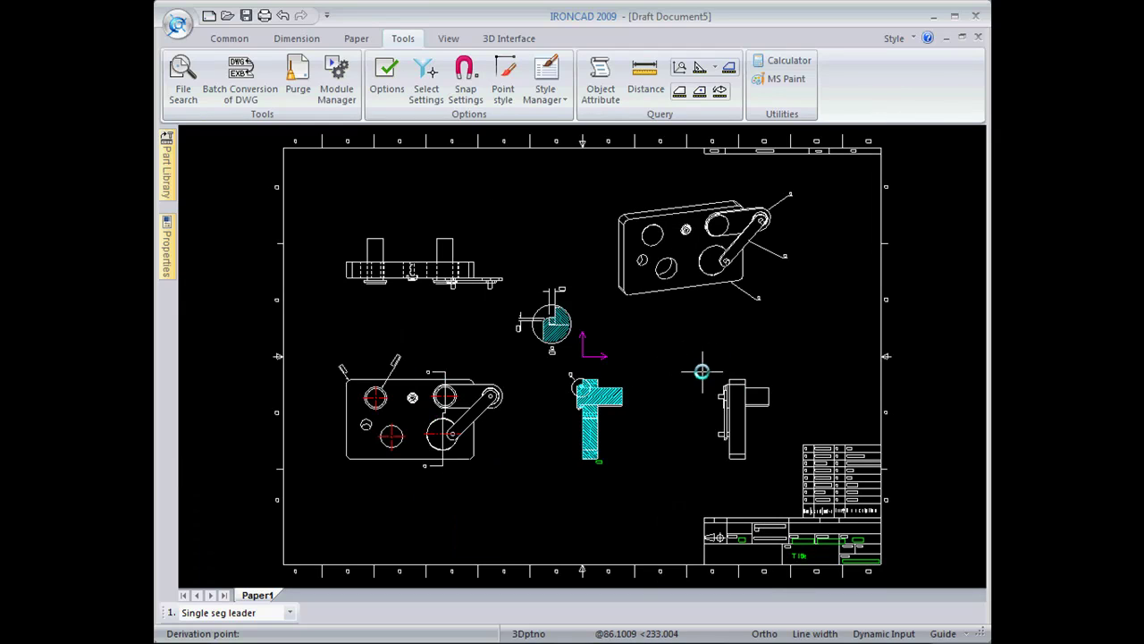